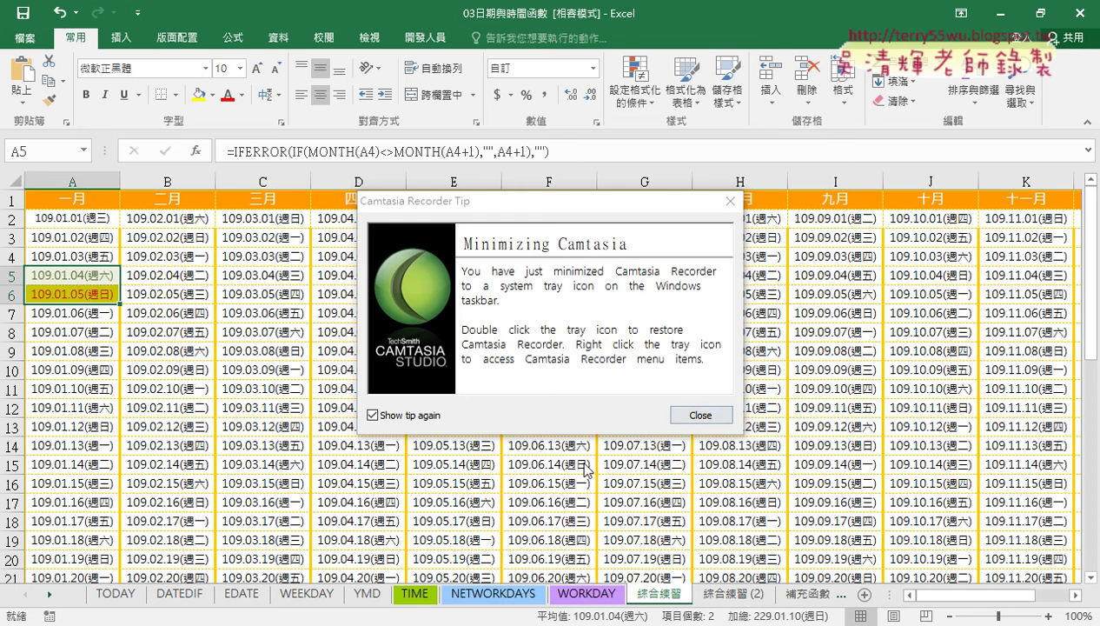
Step: Dismiss the recorder tip and start a new 'Use a formula to determine which cells to format' rule
{"action": "left_click", "coordinate": [700, 415]}
{"action": "left_click", "coordinate": [84, 277]}
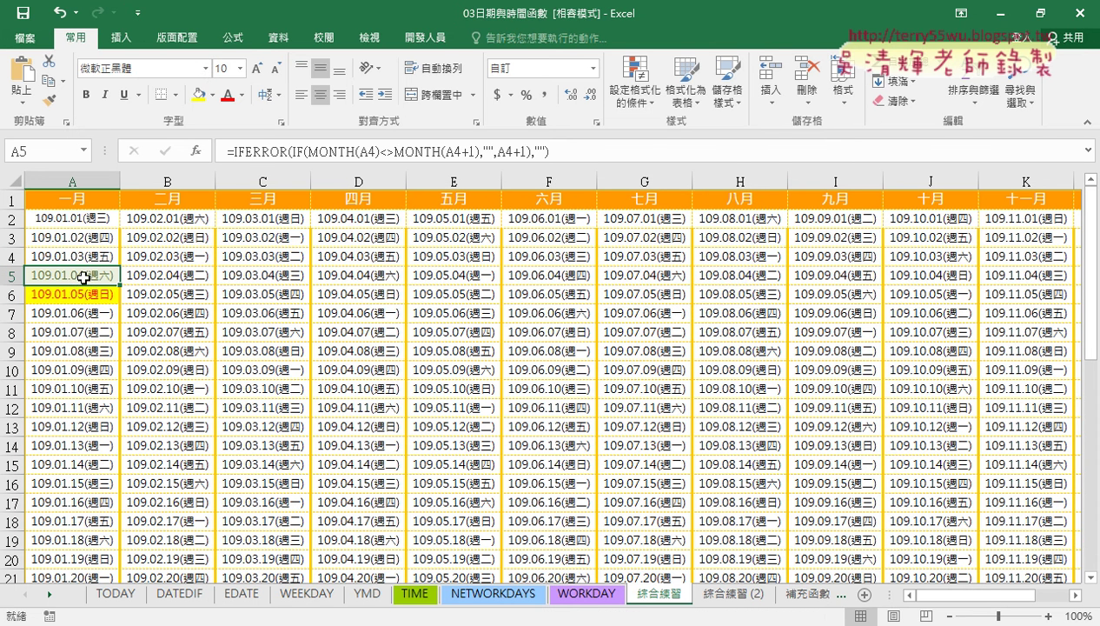
{"action": "left_click", "coordinate": [645, 103]}
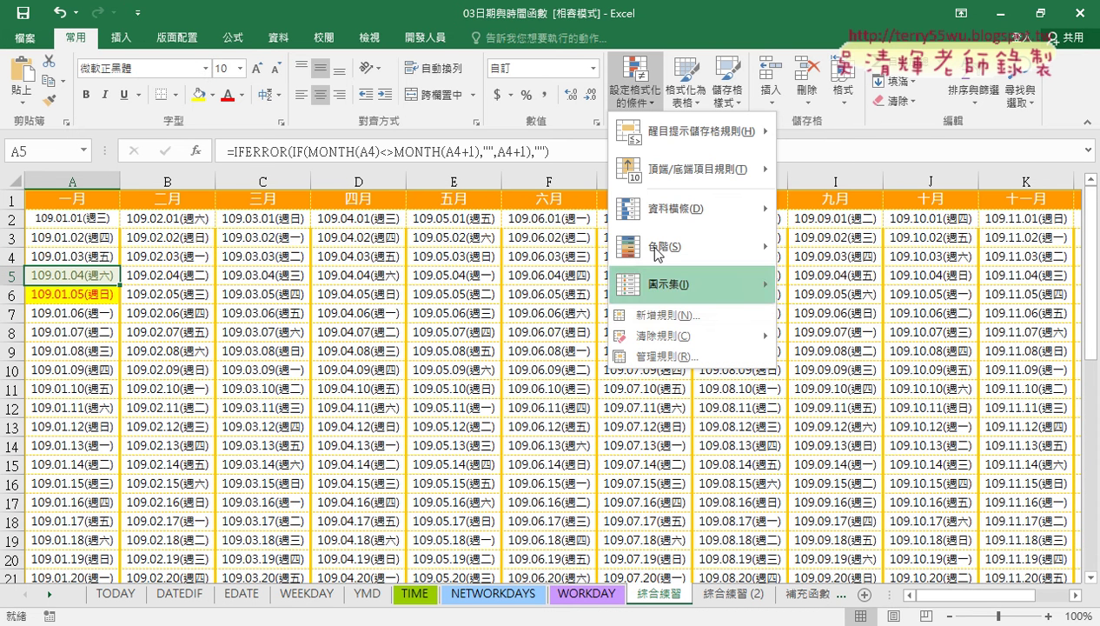
{"action": "left_click", "coordinate": [660, 317]}
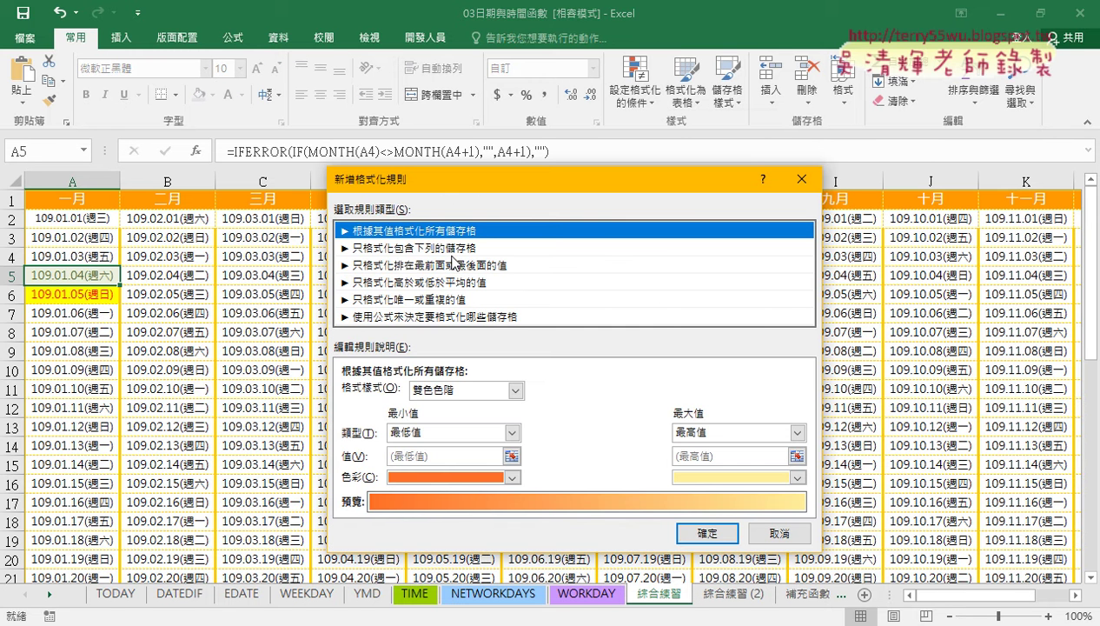
{"action": "left_click", "coordinate": [380, 248]}
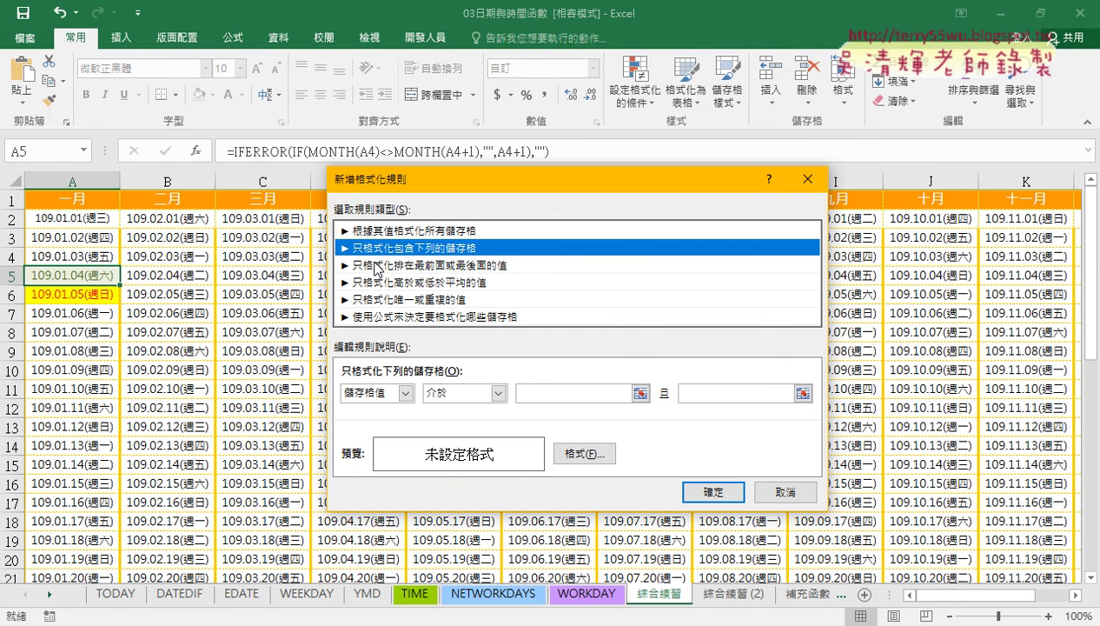
{"action": "left_click", "coordinate": [373, 316]}
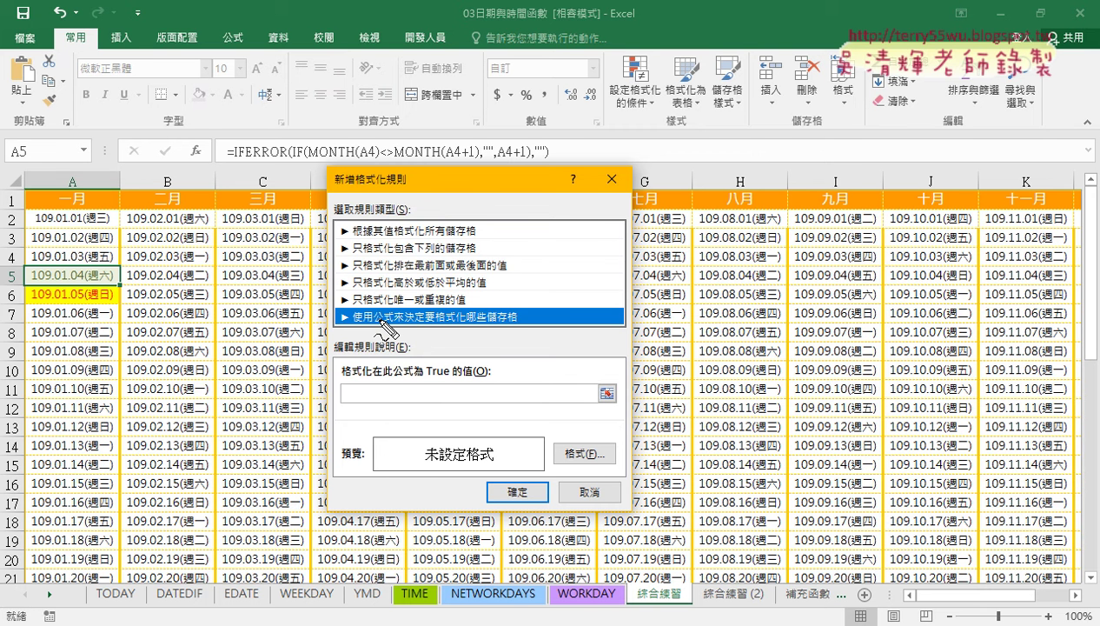
Step: Annotate the formula box and Format button, then cancel the New Formatting Rule dialog
{"action": "left_click_drag", "start_coordinate": [396, 314], "coordinate": [383, 326]}
{"action": "mouse_move", "coordinate": [370, 182]}
{"action": "left_mouse_down"}
{"action": "mouse_move", "coordinate": [205, 162]}
{"action": "mouse_move", "coordinate": [282, 170]}
{"action": "left_mouse_up"}
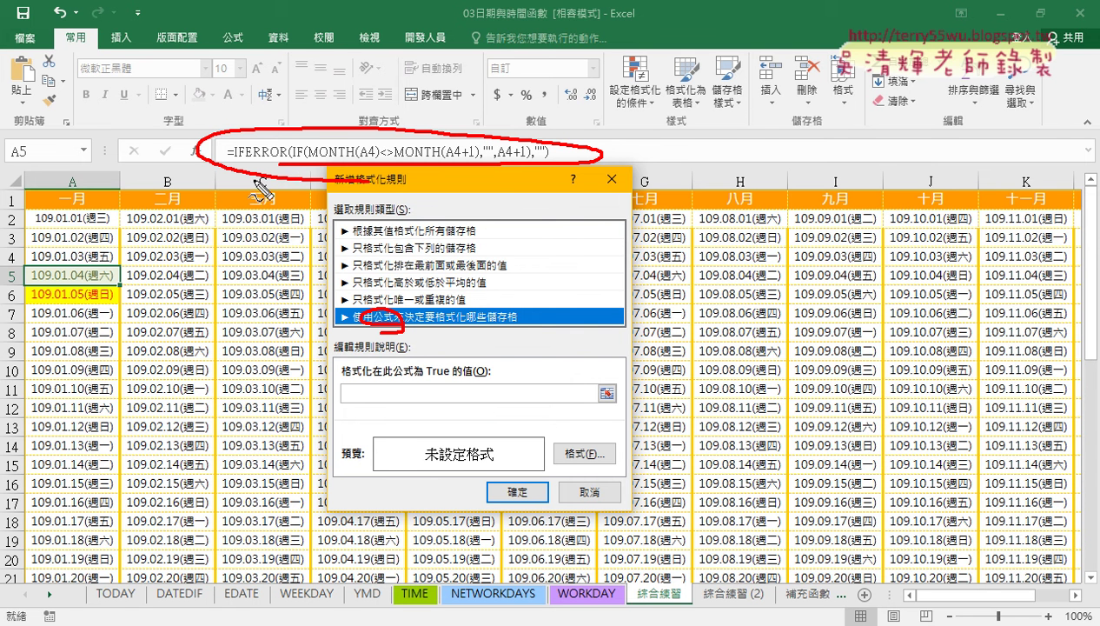
{"action": "mouse_move", "coordinate": [292, 185]}
{"action": "left_mouse_down"}
{"action": "mouse_move", "coordinate": [383, 392]}
{"action": "mouse_move", "coordinate": [393, 360]}
{"action": "left_mouse_up"}
{"action": "left_click_drag", "start_coordinate": [448, 405], "coordinate": [452, 409]}
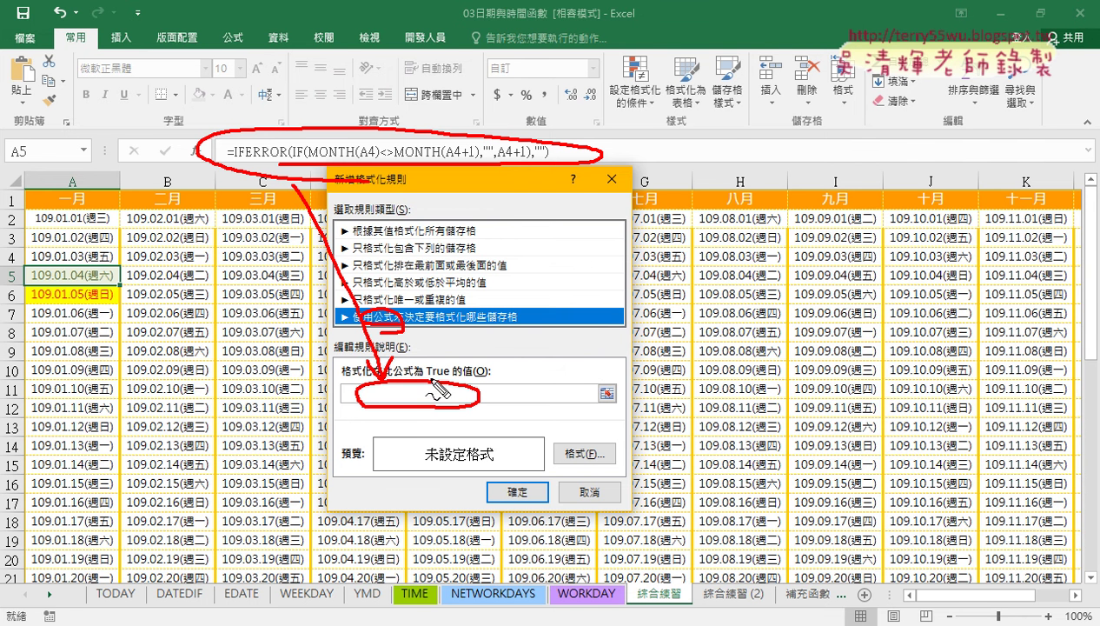
{"action": "left_click_drag", "start_coordinate": [607, 471], "coordinate": [621, 459]}
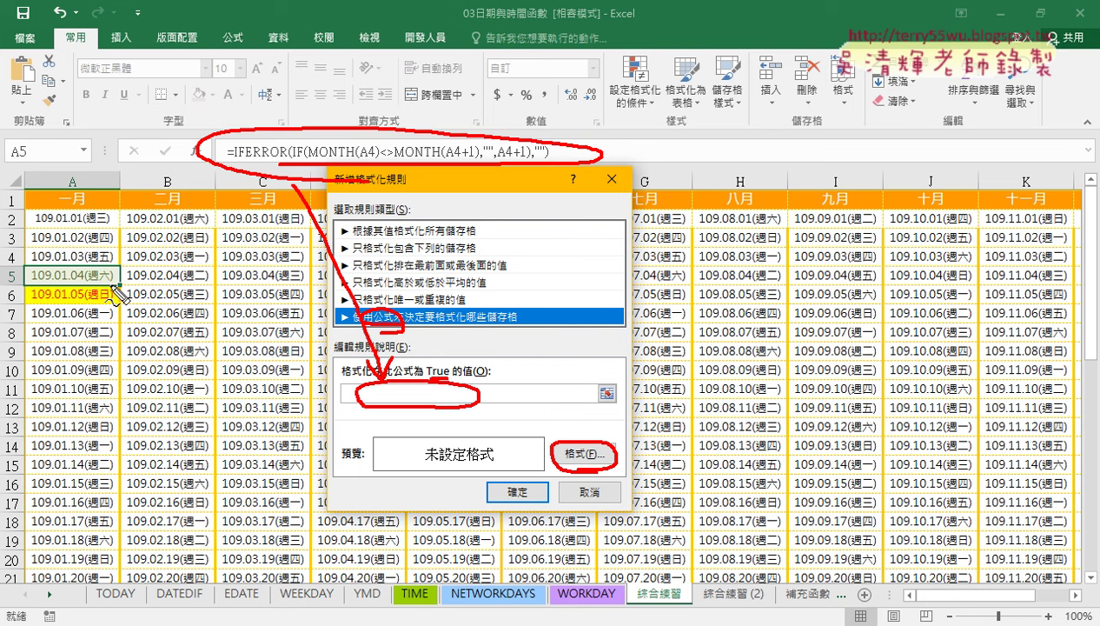
{"action": "left_click_drag", "start_coordinate": [30, 278], "coordinate": [109, 286]}
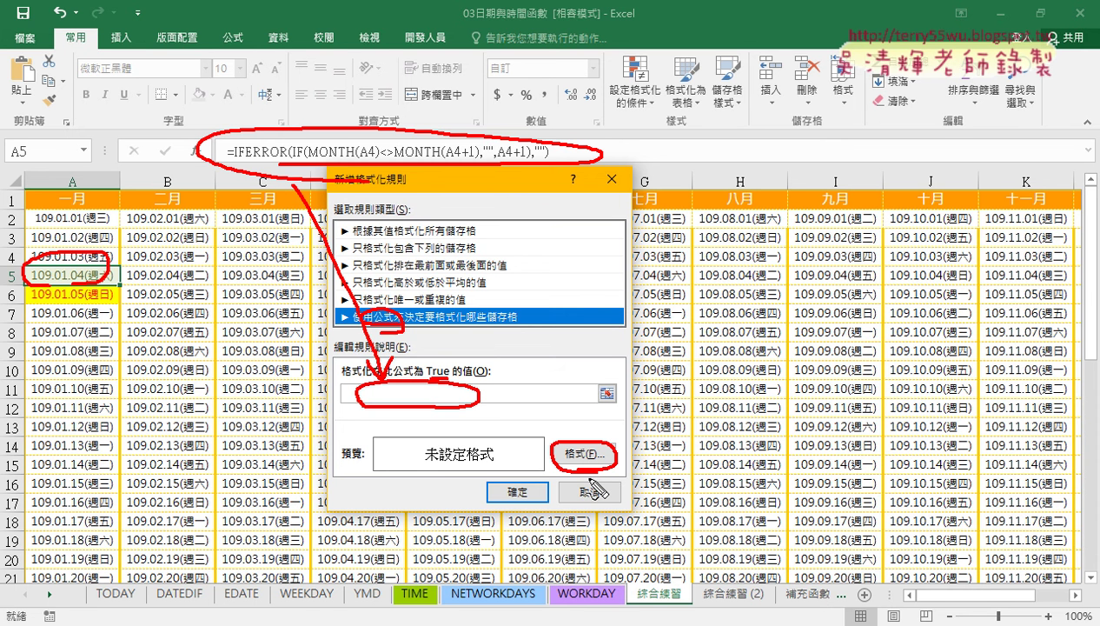
{"action": "key", "text": "Escape"}
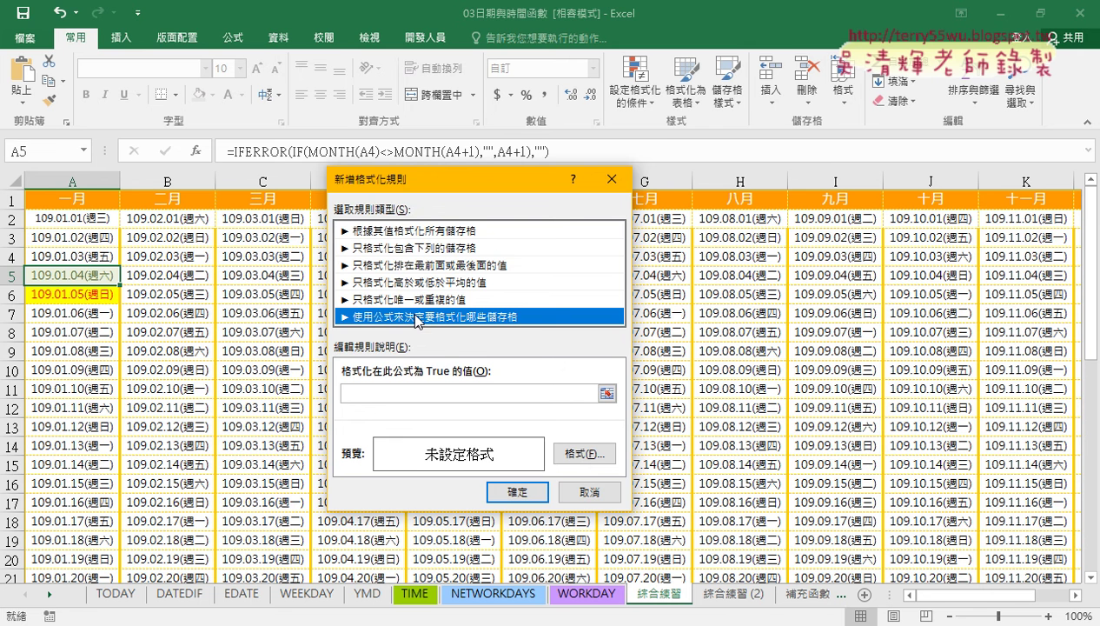
{"action": "left_click", "coordinate": [580, 493]}
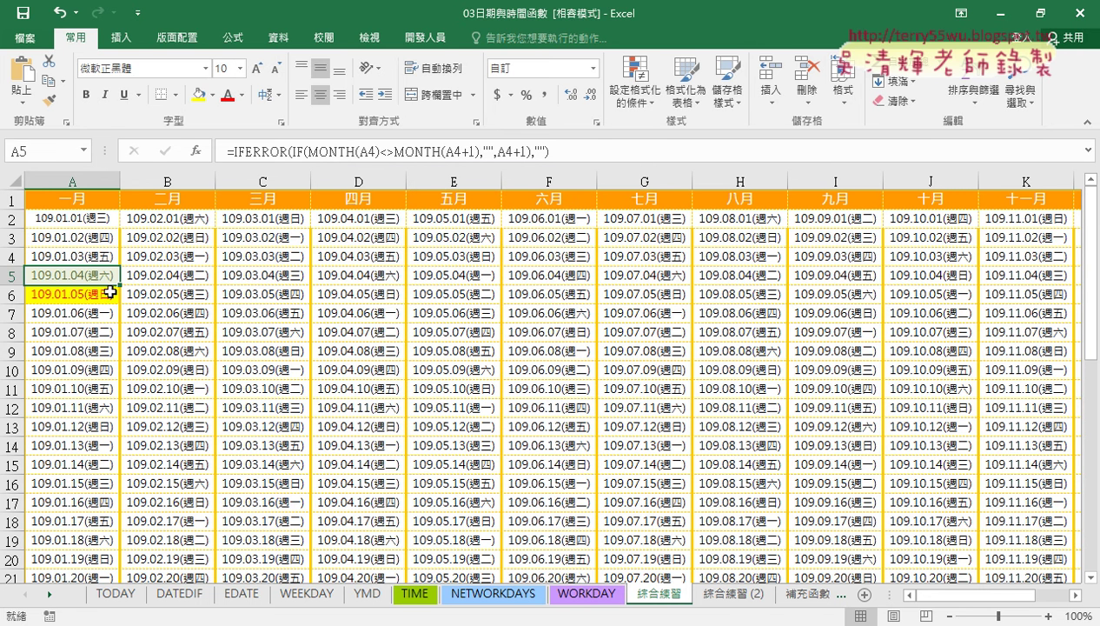
Step: Clear the sample weekend colouring from A6 and A5, then return to A2
{"action": "left_click", "coordinate": [111, 292]}
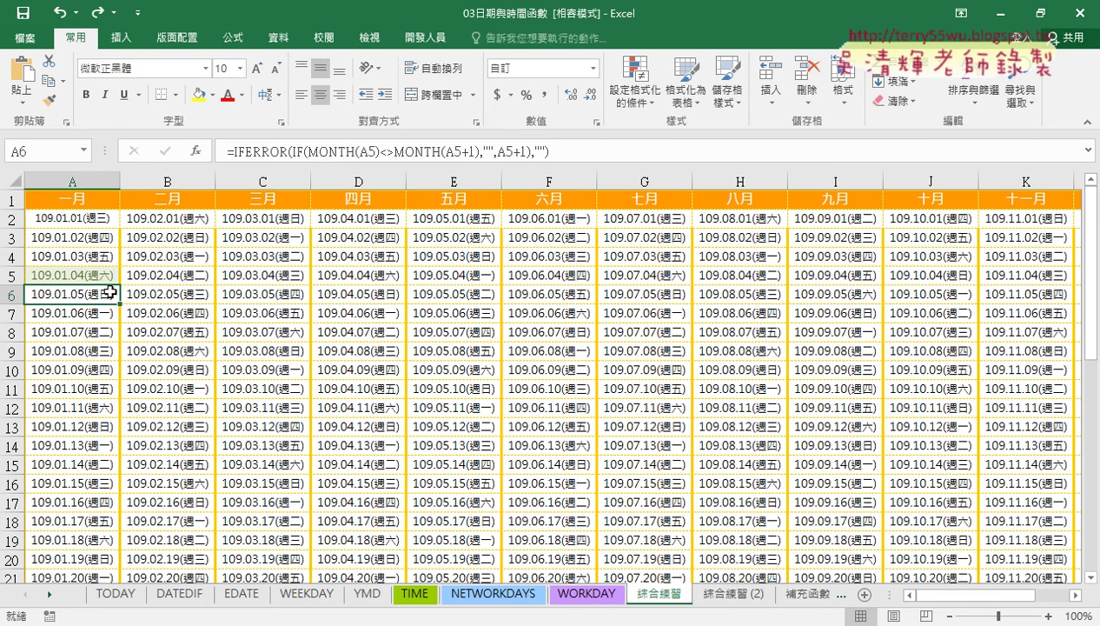
{"action": "key", "text": "Up"}
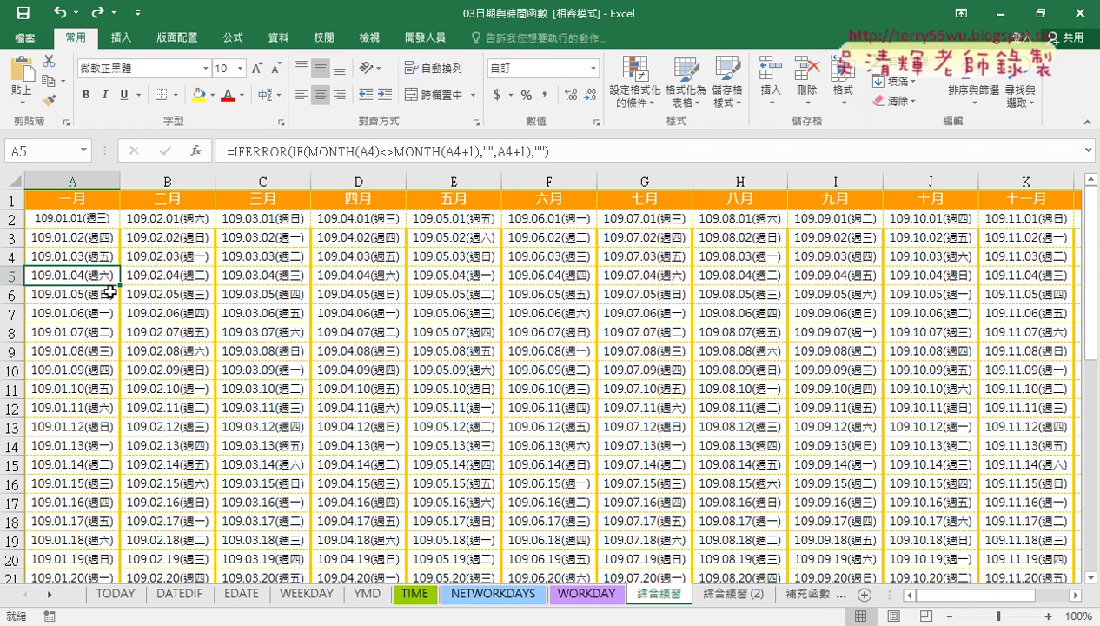
{"action": "left_click", "coordinate": [98, 219]}
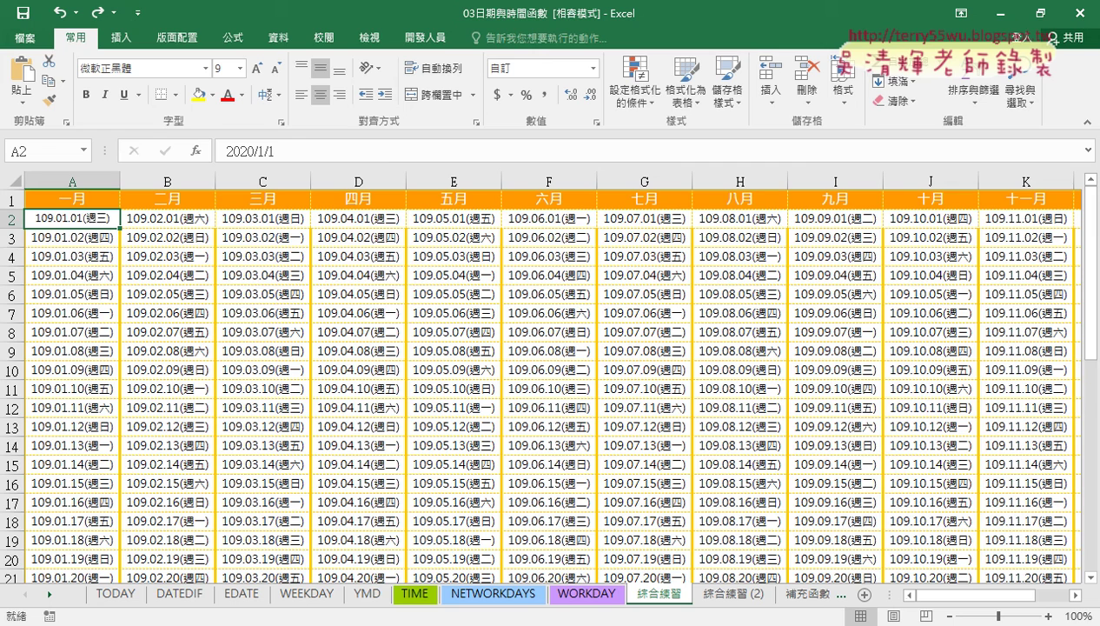
Step: Zoom the sheet to 80% so all twelve months fit on screen
{"action": "left_click", "coordinate": [951, 616]}
{"action": "left_click", "coordinate": [950, 616]}
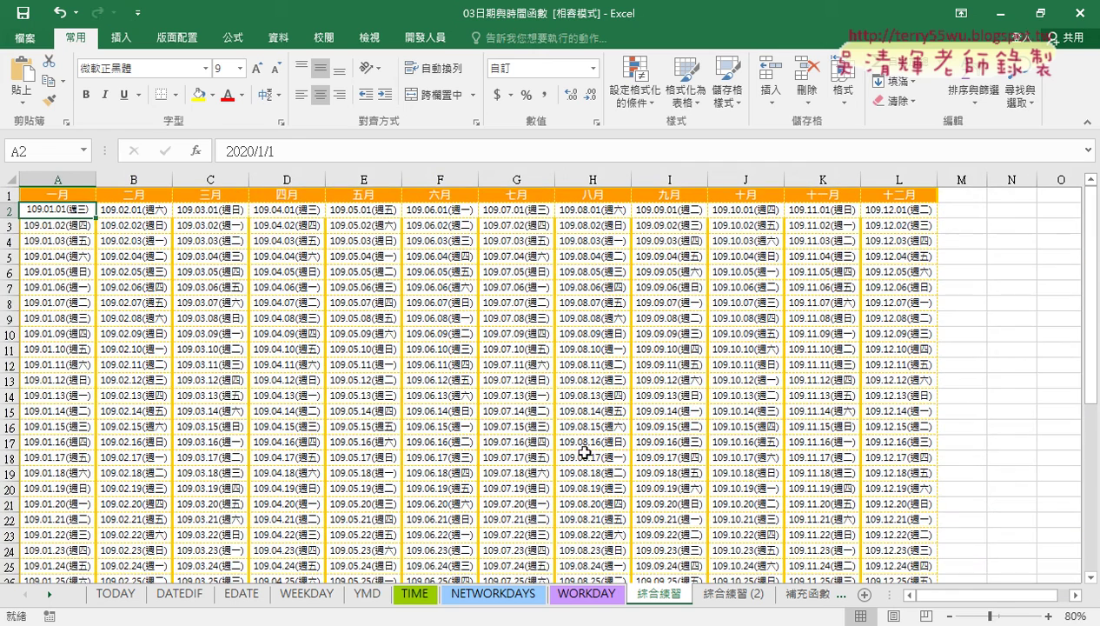
{"action": "left_click", "coordinate": [634, 90]}
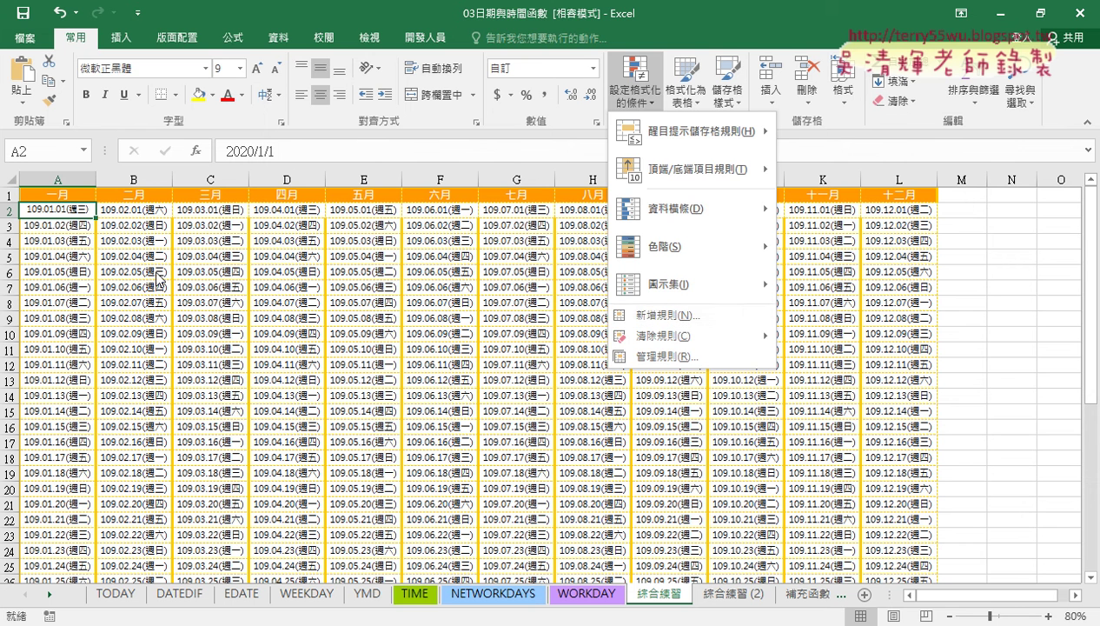
{"action": "left_click", "coordinate": [55, 224]}
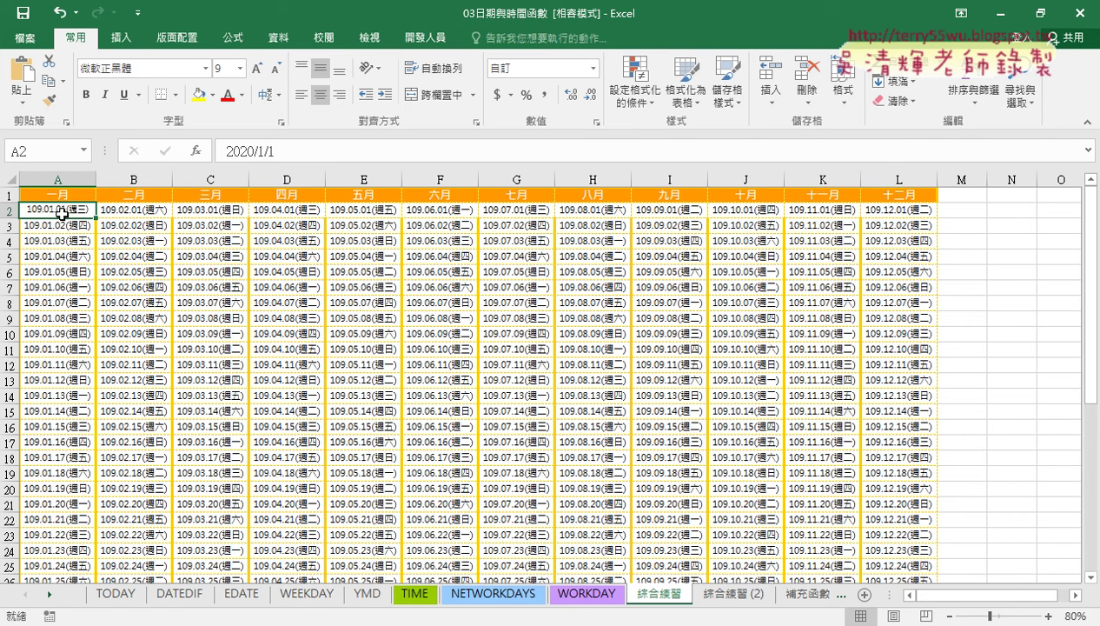
{"action": "scroll", "coordinate": [748, 491], "scroll_direction": "down", "scroll_amount": 4}
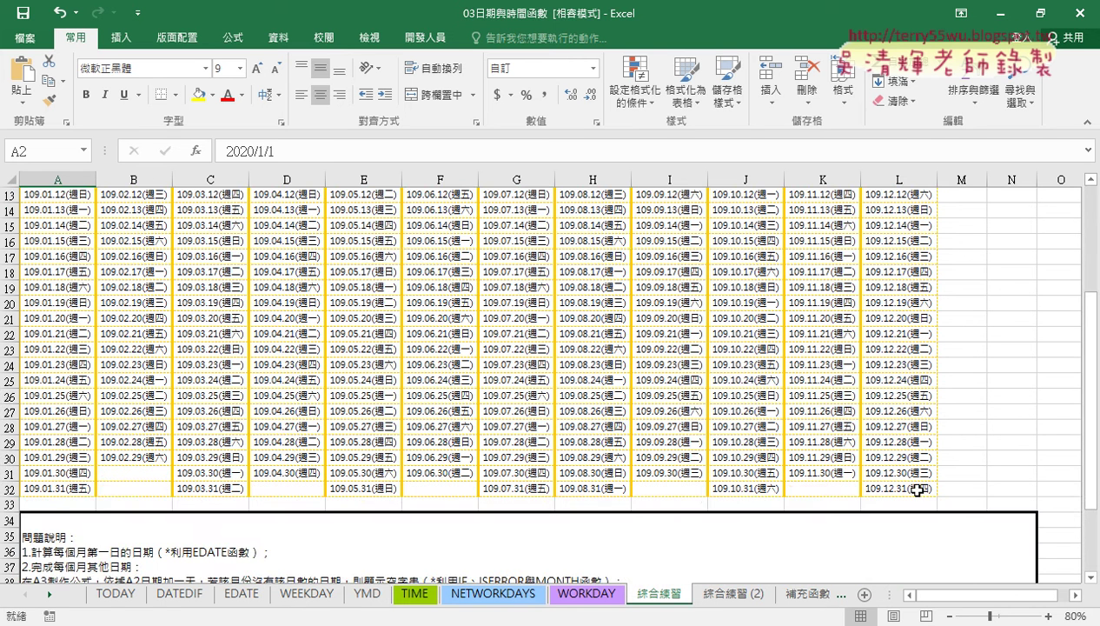
{"action": "scroll", "coordinate": [453, 461], "scroll_direction": "up", "scroll_amount": 4}
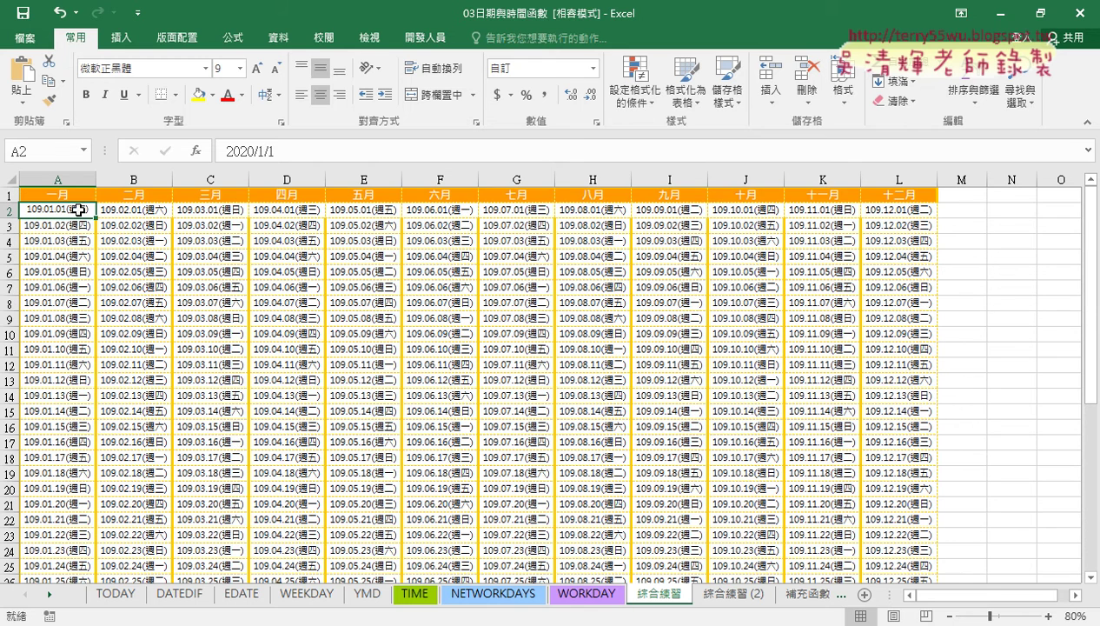
Step: Select the full calendar range A2:L32
{"action": "key", "text": "ctrl+shift+Right"}
{"action": "key", "text": "ctrl+shift+Down"}
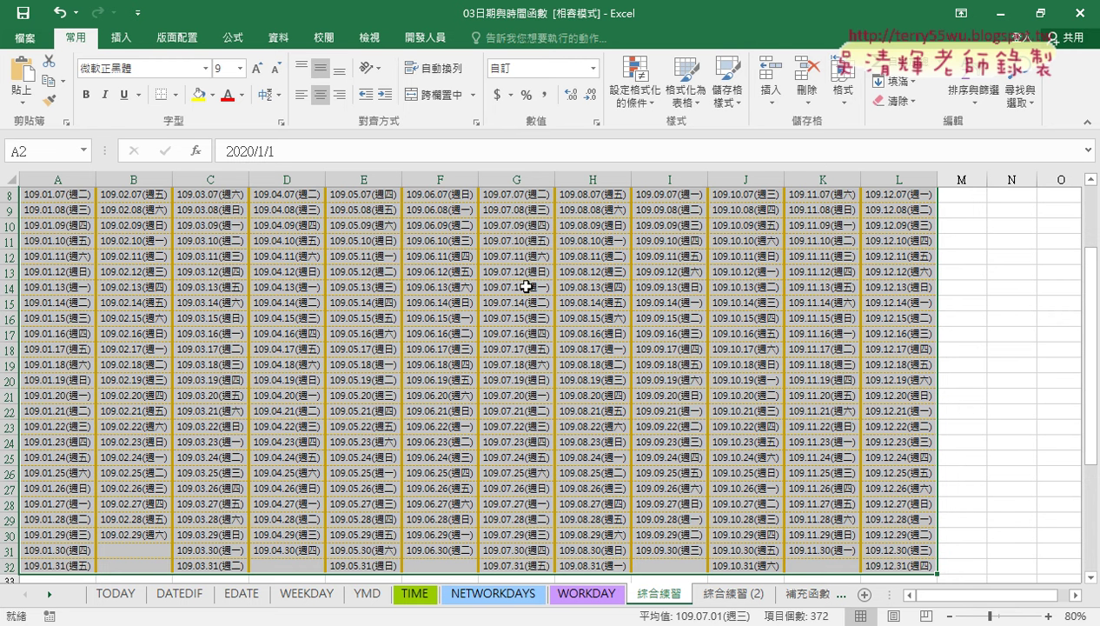
{"action": "scroll", "coordinate": [526, 285], "scroll_direction": "up", "scroll_amount": 2}
{"action": "scroll", "coordinate": [530, 287], "scroll_direction": "up", "scroll_amount": 1}
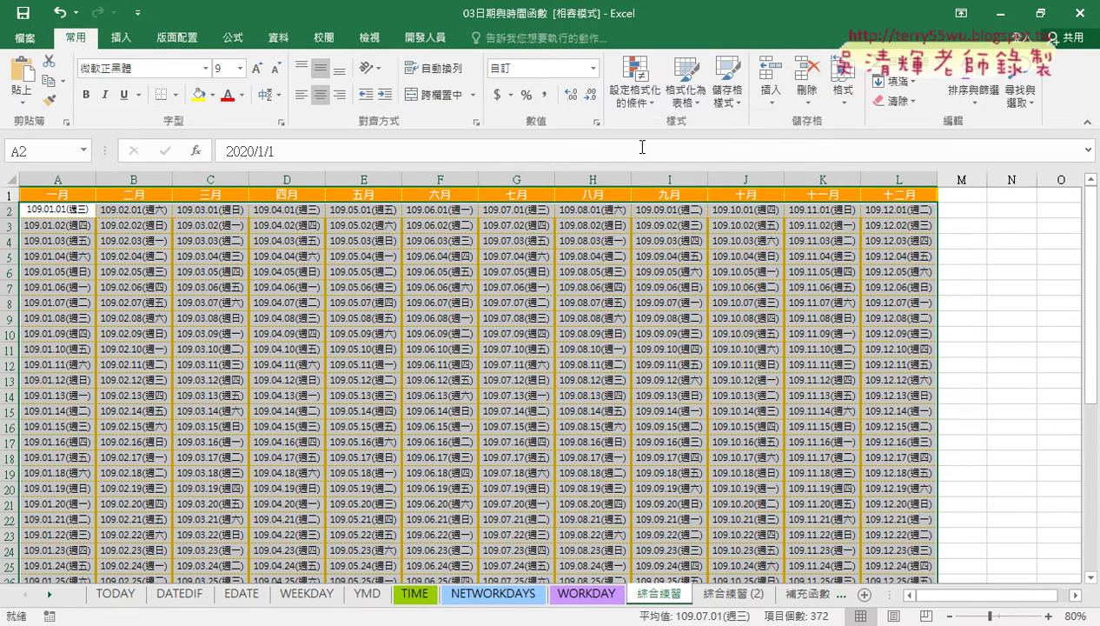
Step: Open a new formula-based conditional formatting rule and type =weekday in its formula box
{"action": "left_click", "coordinate": [630, 102]}
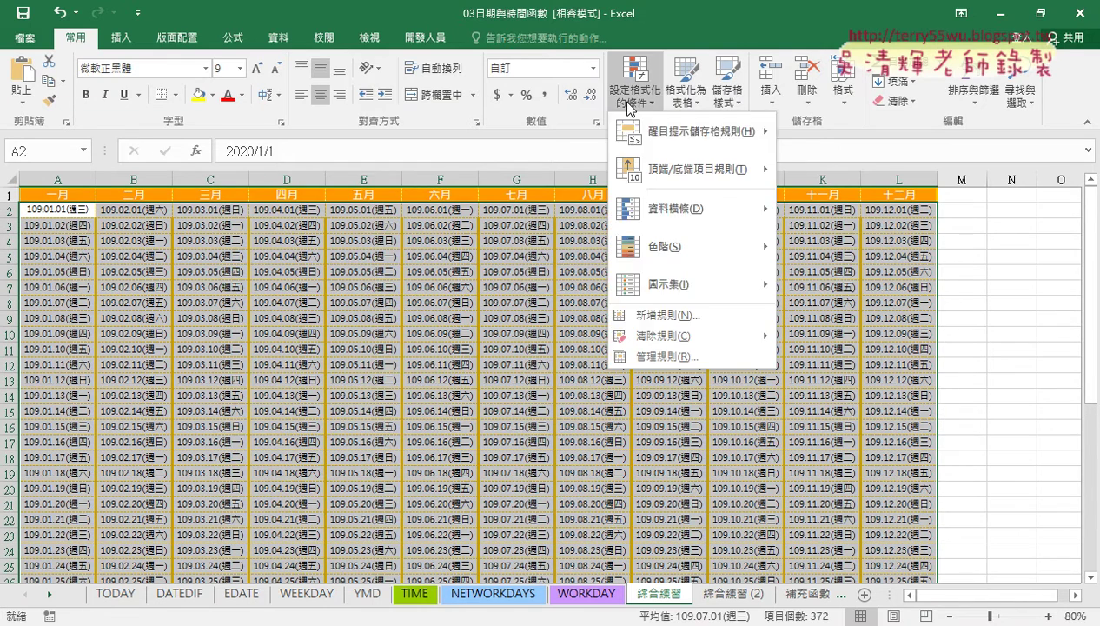
{"action": "left_click", "coordinate": [634, 315]}
{"action": "left_click_drag", "start_coordinate": [530, 159], "coordinate": [690, 80]}
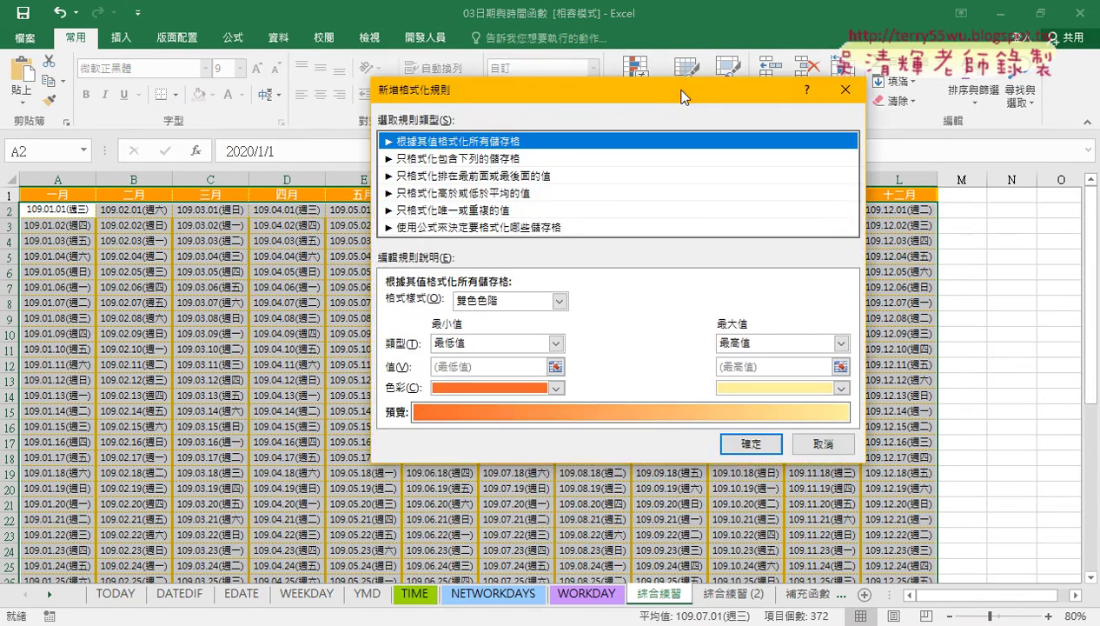
{"action": "left_click", "coordinate": [501, 217]}
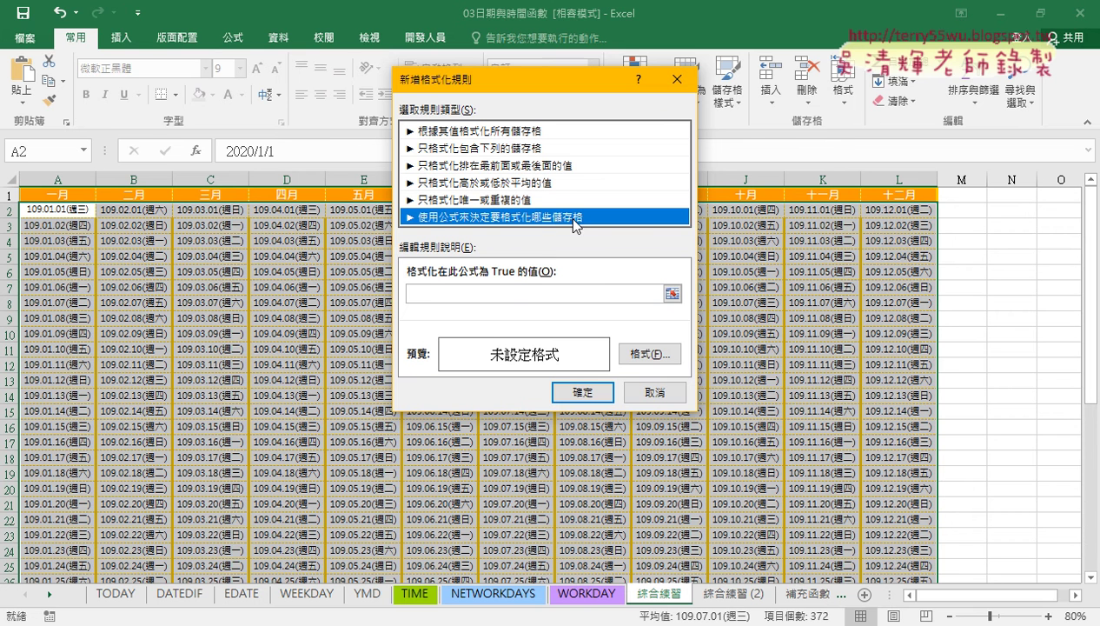
{"action": "left_click", "coordinate": [437, 290]}
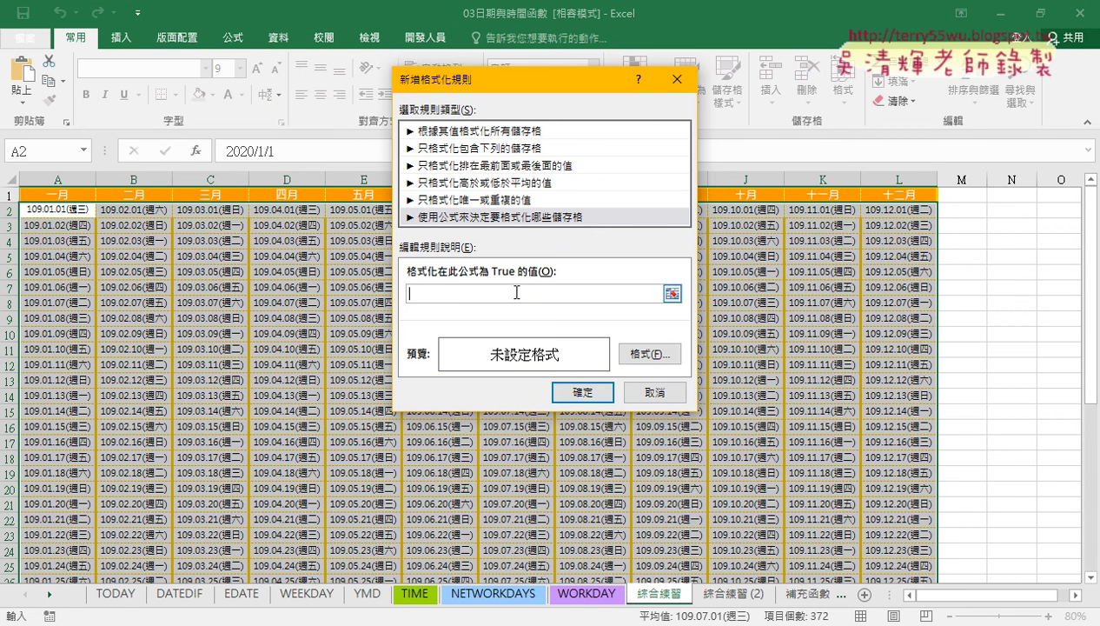
{"action": "type", "text": "="}
{"action": "type", "text": "wee"}
{"action": "type", "text": "kda"}
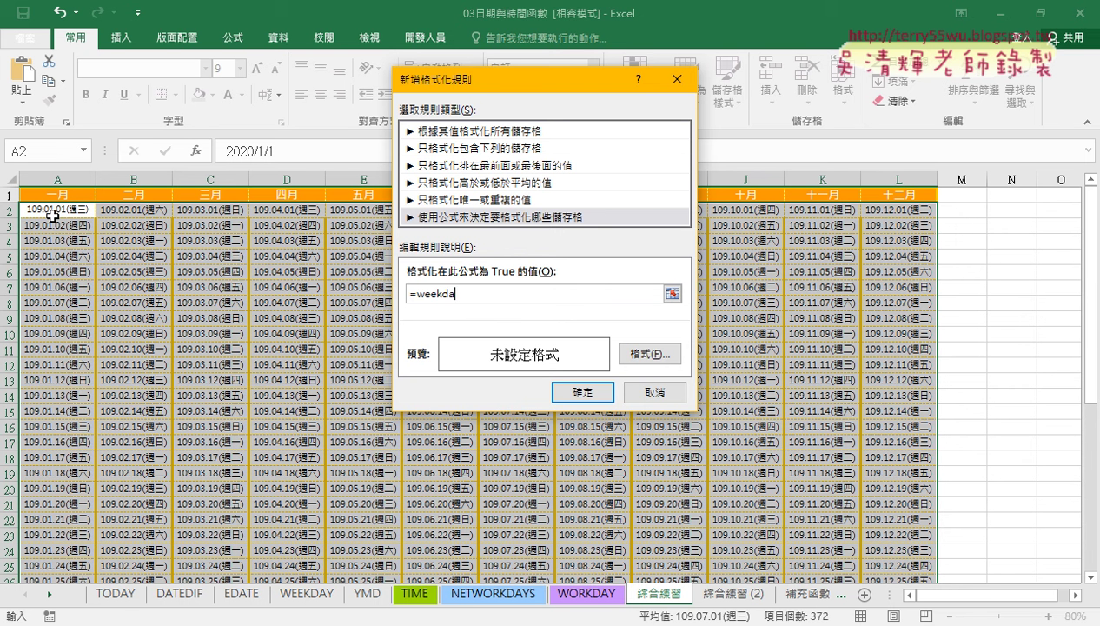
{"action": "type", "text": "y("}
Step: Ink-mark the column A dates and the cell-reference spot, then clear the annotations
{"action": "mouse_move", "coordinate": [21, 206]}
{"action": "left_mouse_down"}
{"action": "mouse_move", "coordinate": [19, 251]}
{"action": "mouse_move", "coordinate": [61, 204]}
{"action": "left_mouse_up"}
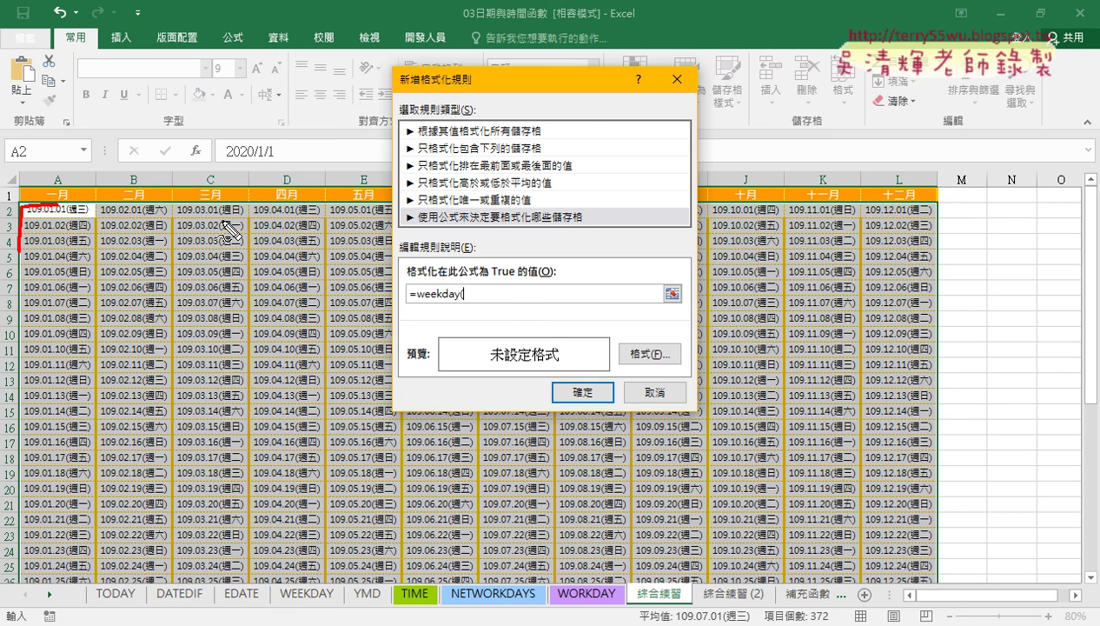
{"action": "left_click_drag", "start_coordinate": [485, 306], "coordinate": [489, 301]}
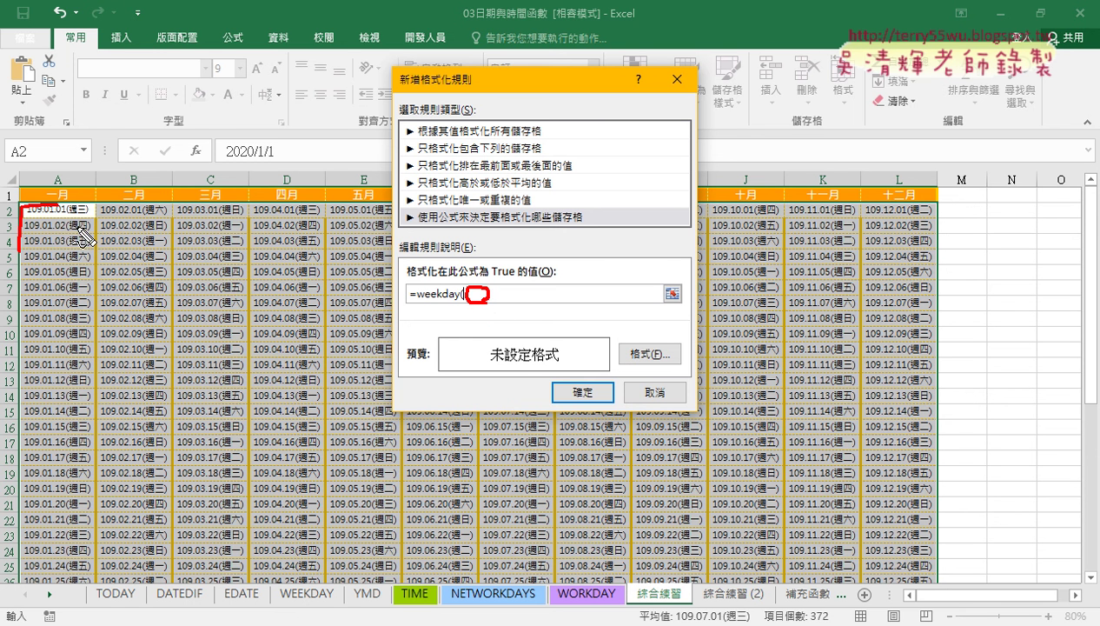
{"action": "left_click_drag", "start_coordinate": [78, 225], "coordinate": [90, 219]}
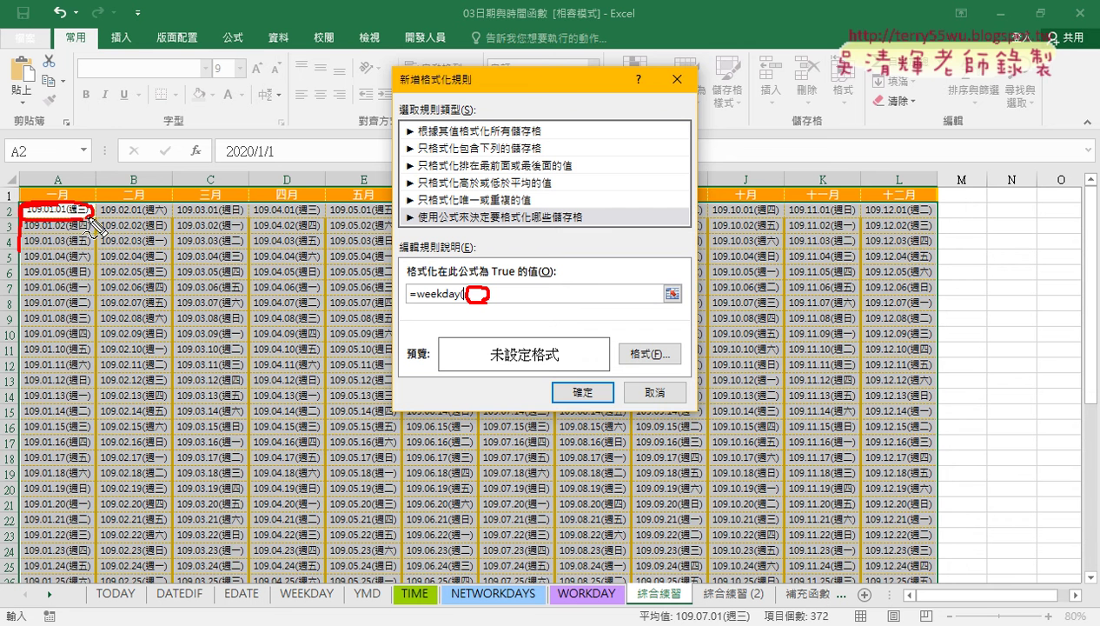
{"action": "key", "text": "Escape"}
{"action": "type", "text": "A2)"}
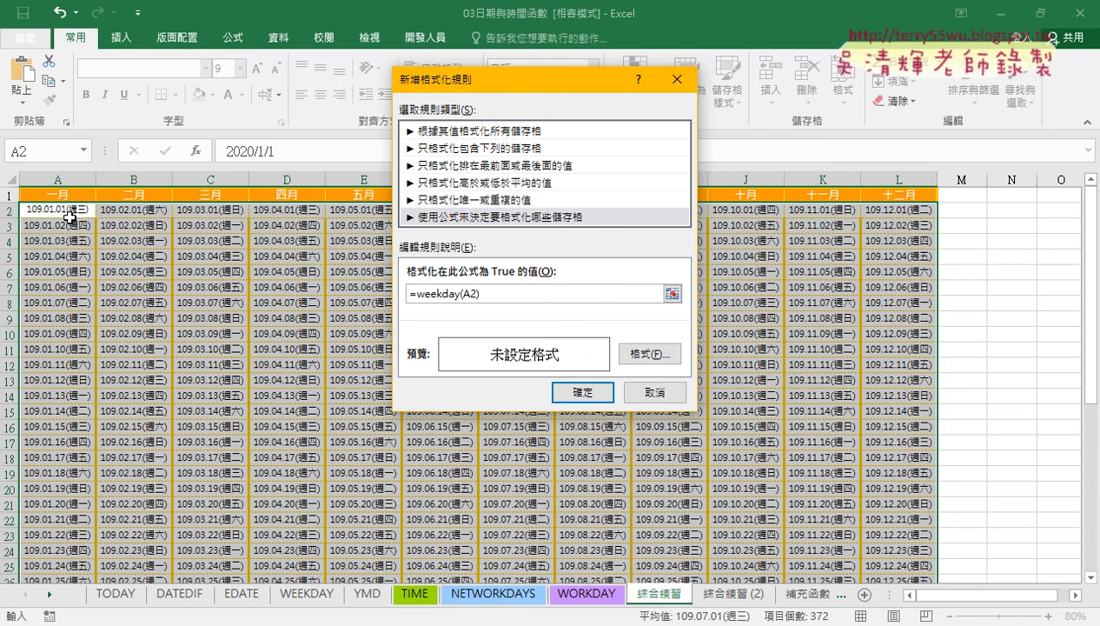
Step: Complete the condition as =weekday(A2)=7 with a relative A2 reference
{"action": "double_click", "coordinate": [466, 292]}
{"action": "type", "text": ")"}
{"action": "left_click", "coordinate": [542, 295]}
{"action": "type", "text": "7"}
{"action": "left_click_drag", "start_coordinate": [416, 293], "coordinate": [489, 292]}
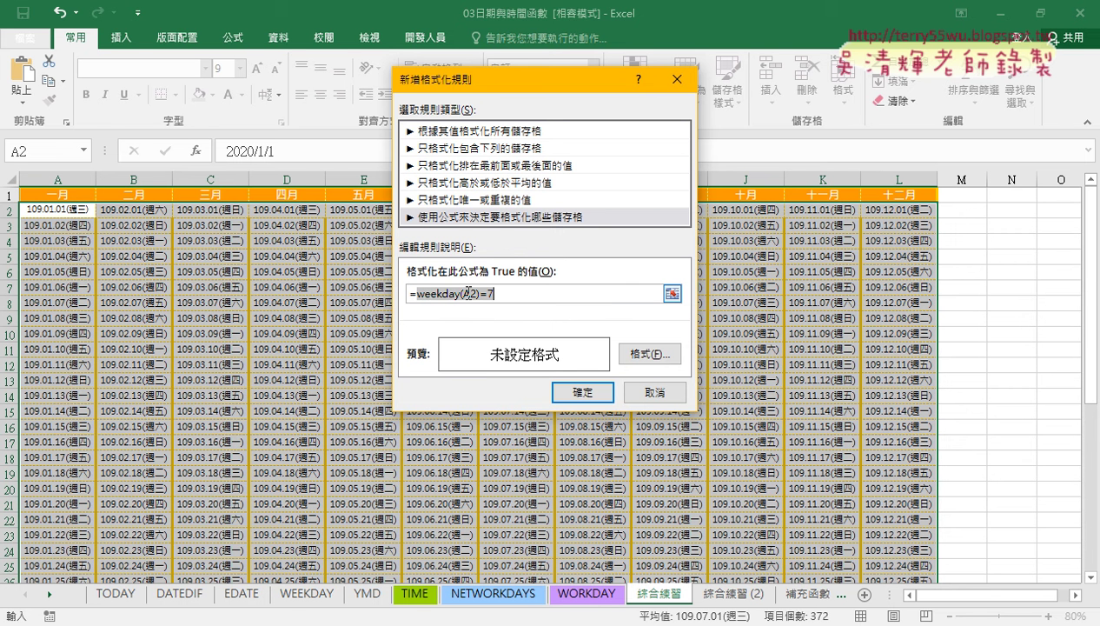
Step: Give the Saturday rule a dark olive green font colour and a light green fill
{"action": "left_click", "coordinate": [647, 355]}
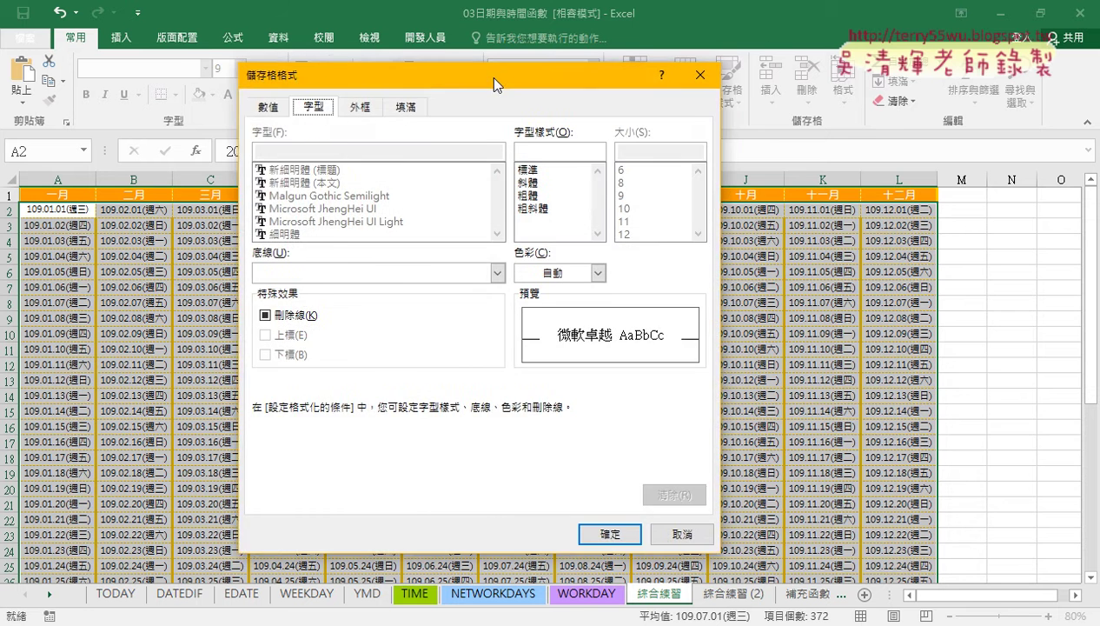
{"action": "left_click_drag", "start_coordinate": [488, 75], "coordinate": [827, 100]}
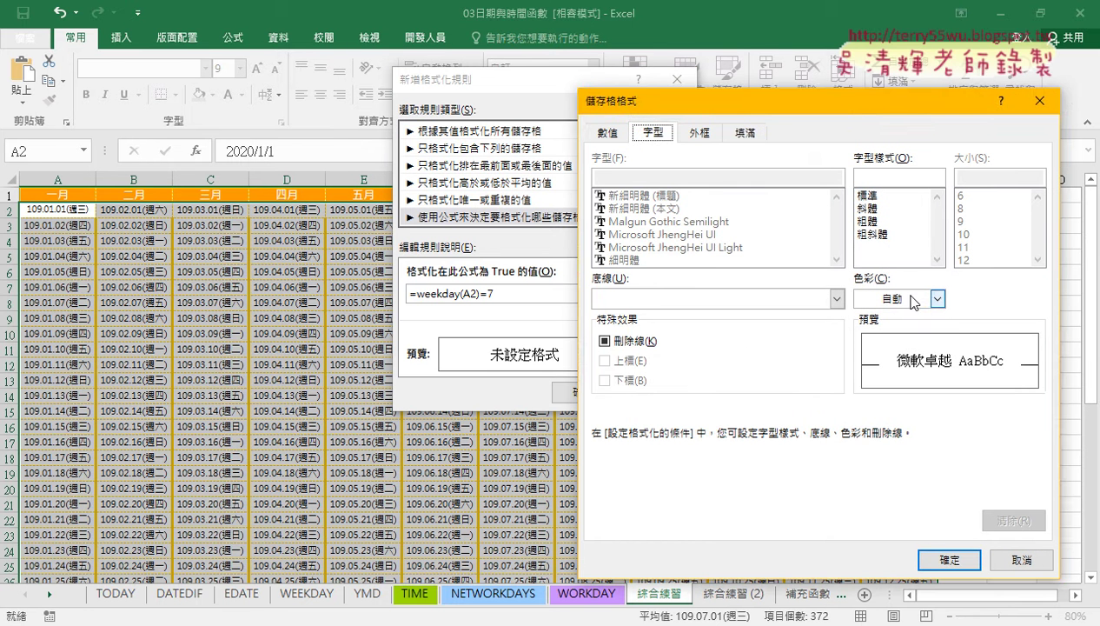
{"action": "left_click", "coordinate": [936, 298]}
{"action": "left_click", "coordinate": [949, 409]}
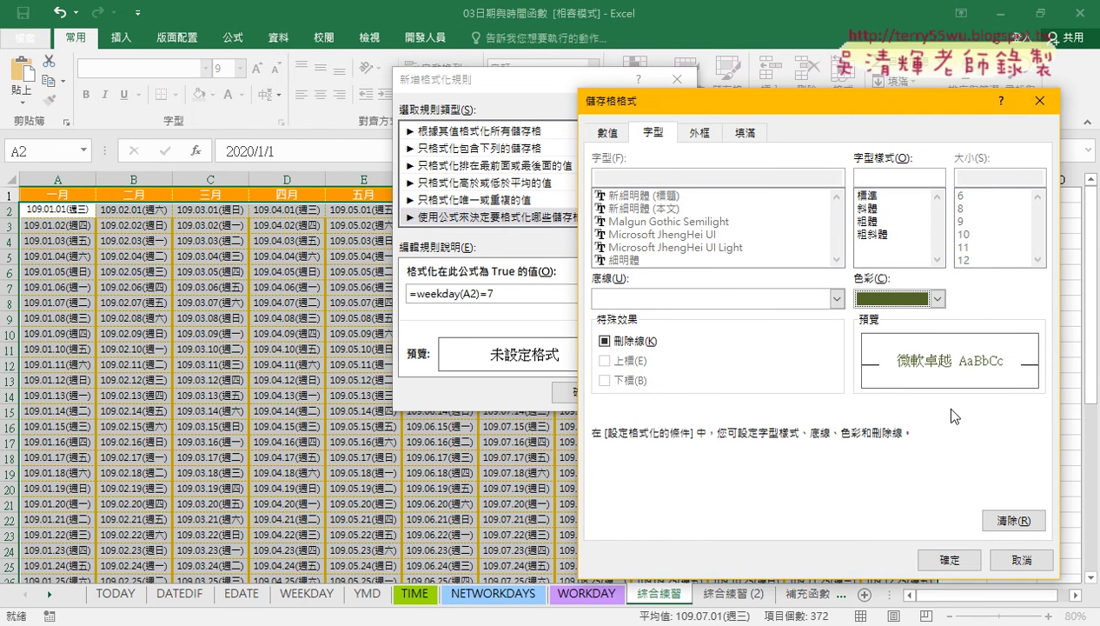
{"action": "left_click", "coordinate": [746, 133]}
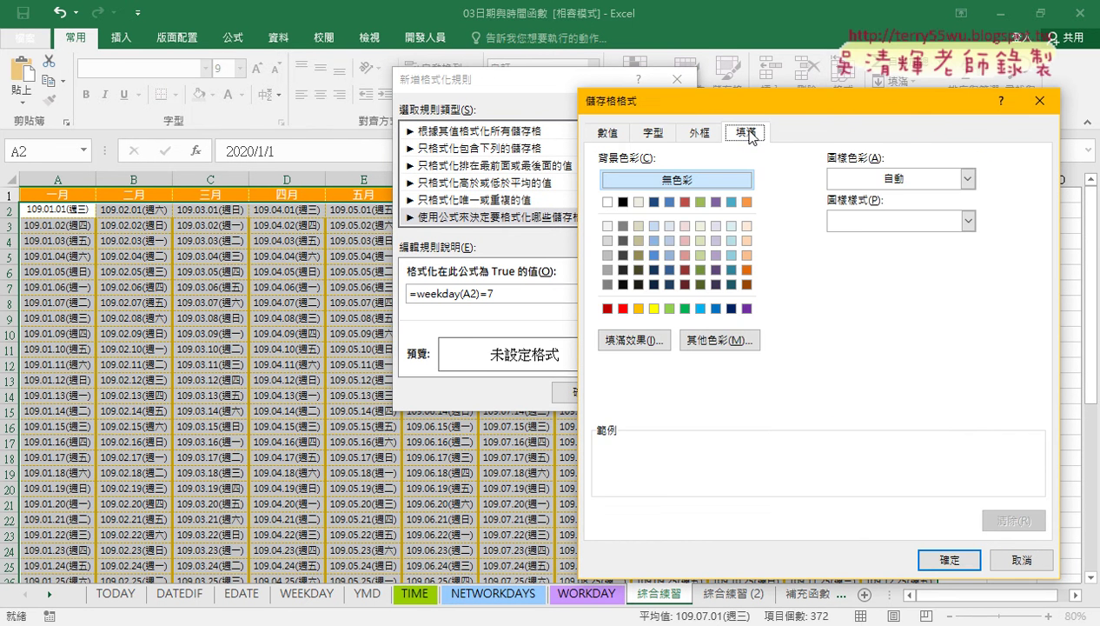
{"action": "left_click", "coordinate": [700, 226]}
{"action": "left_click", "coordinate": [653, 133]}
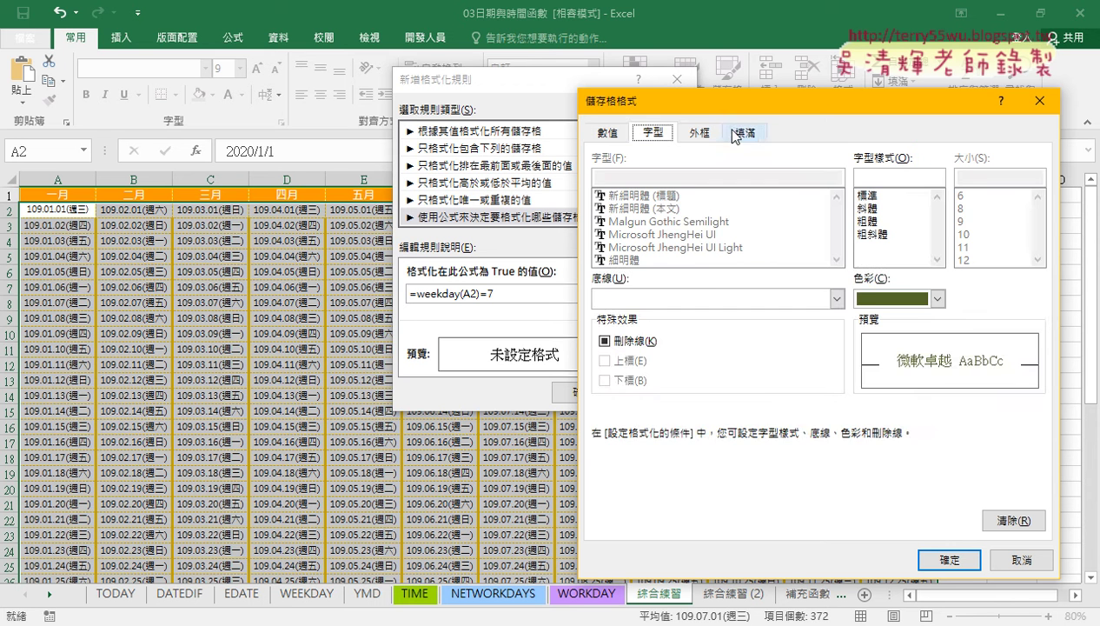
{"action": "left_click", "coordinate": [746, 133]}
{"action": "left_click", "coordinate": [652, 135]}
Step: Confirm the green format, copy the =weekday(A2)=7 formula, and apply the Saturday rule
{"action": "left_click", "coordinate": [947, 560]}
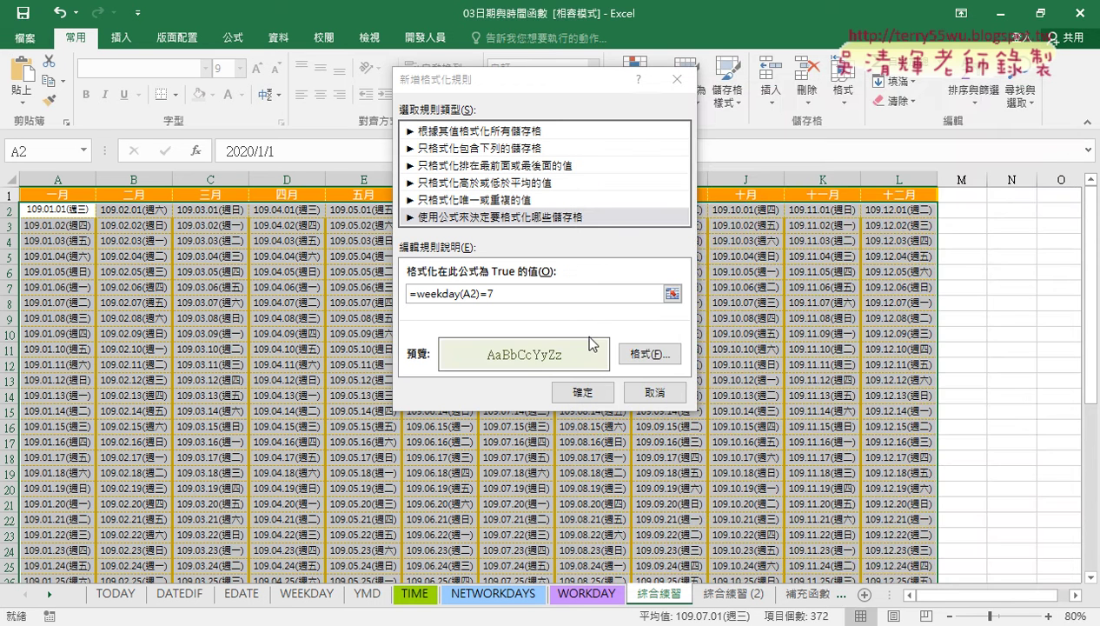
{"action": "left_click_drag", "start_coordinate": [417, 294], "coordinate": [474, 295]}
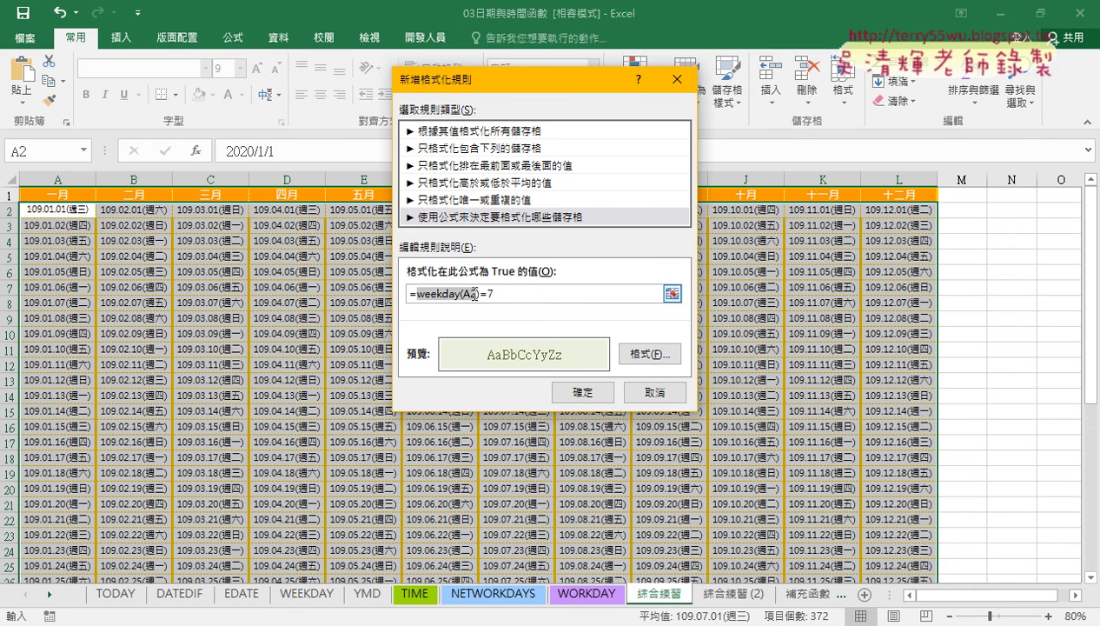
{"action": "left_click", "coordinate": [553, 297]}
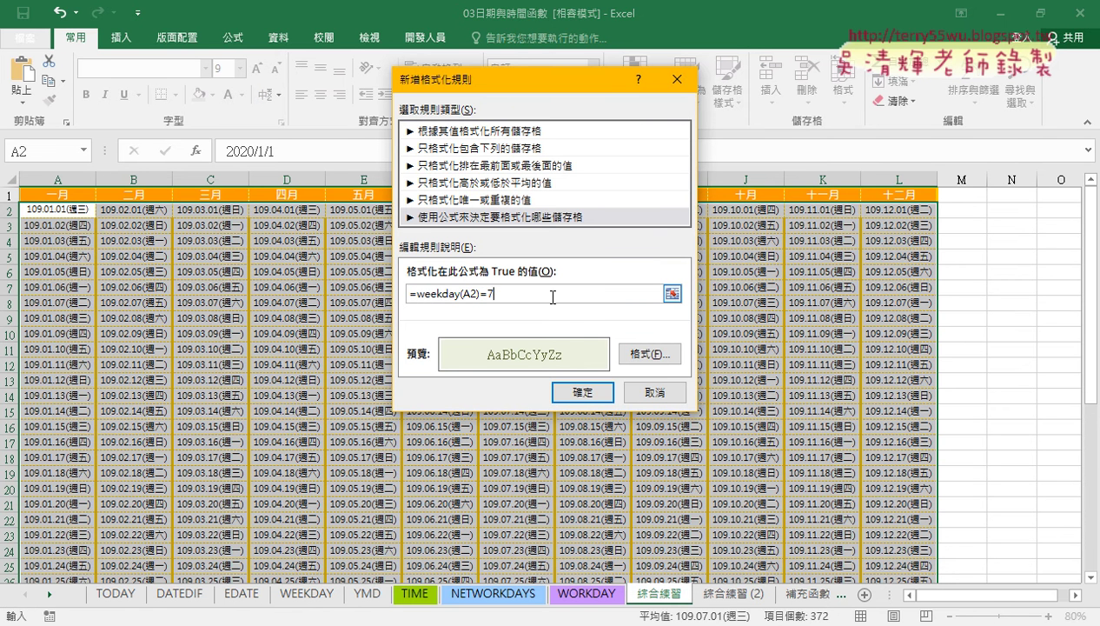
{"action": "left_click_drag", "start_coordinate": [494, 294], "coordinate": [396, 295]}
{"action": "right_click", "coordinate": [462, 294]}
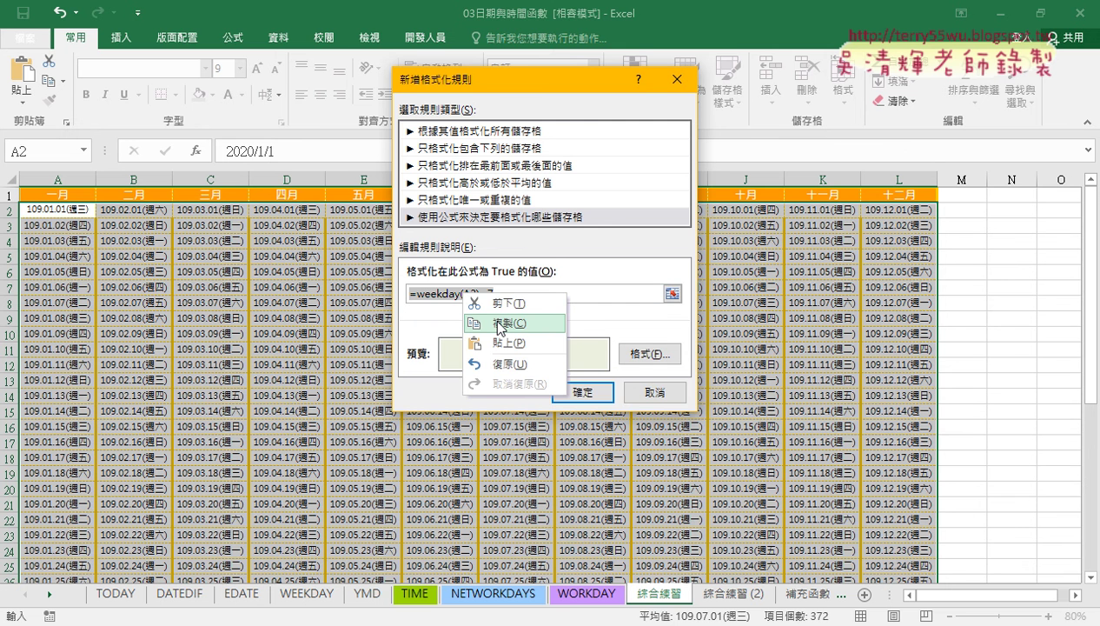
{"action": "left_click", "coordinate": [499, 323]}
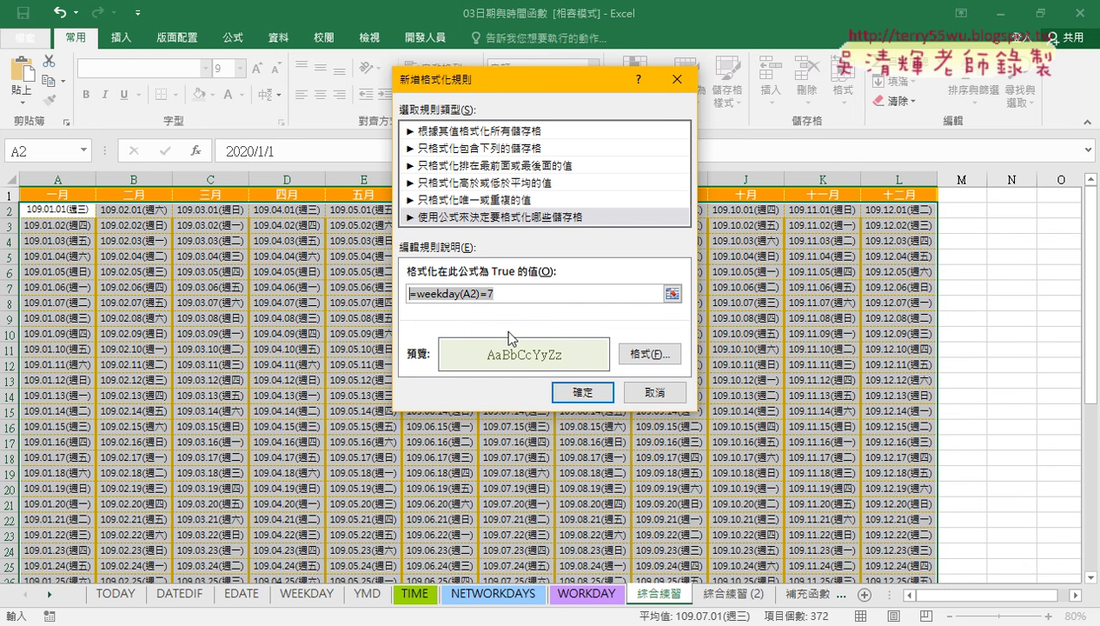
{"action": "left_click", "coordinate": [588, 397]}
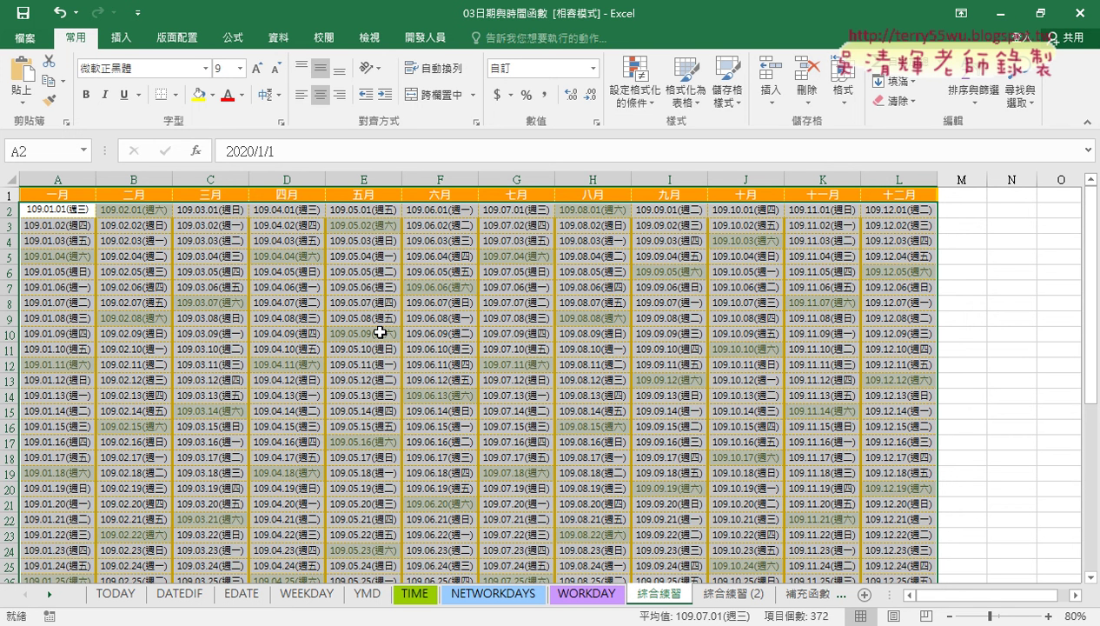
Step: Start a new formula rule by pasting the copied formula and changing it to =weekday(A2)=1
{"action": "left_click", "coordinate": [633, 93]}
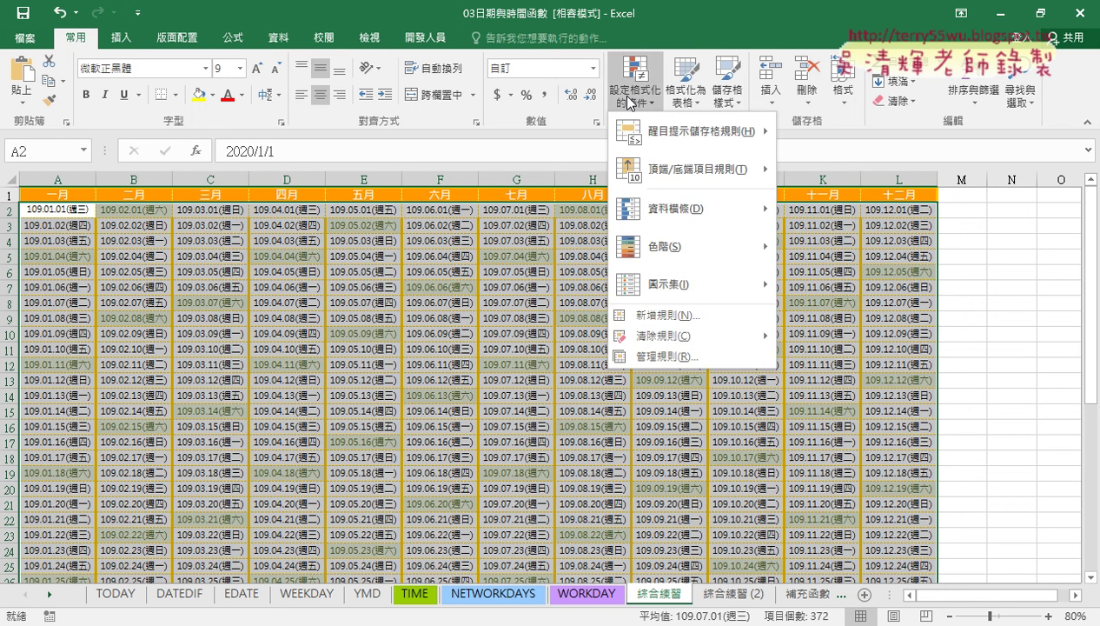
{"action": "left_click", "coordinate": [645, 316]}
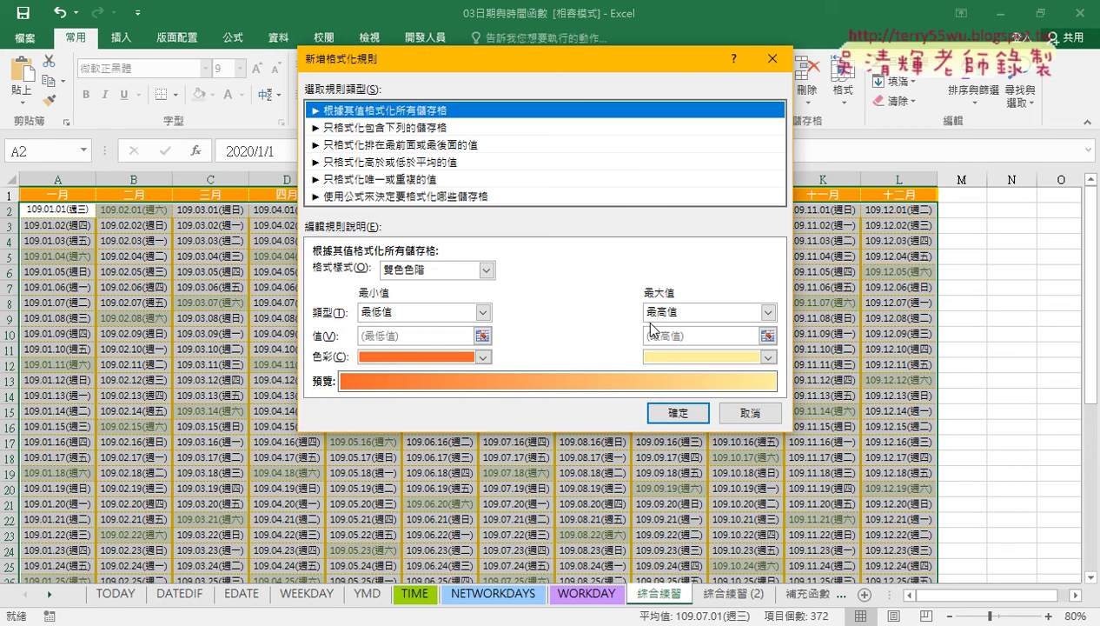
{"action": "left_click", "coordinate": [352, 197]}
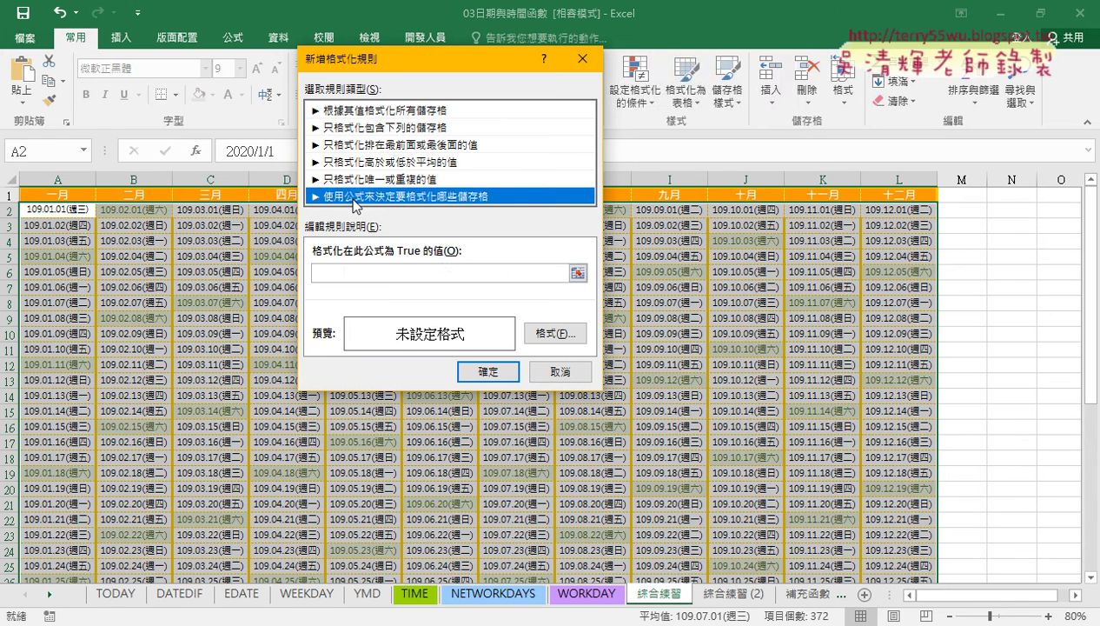
{"action": "left_click", "coordinate": [348, 271]}
{"action": "right_click", "coordinate": [347, 271]}
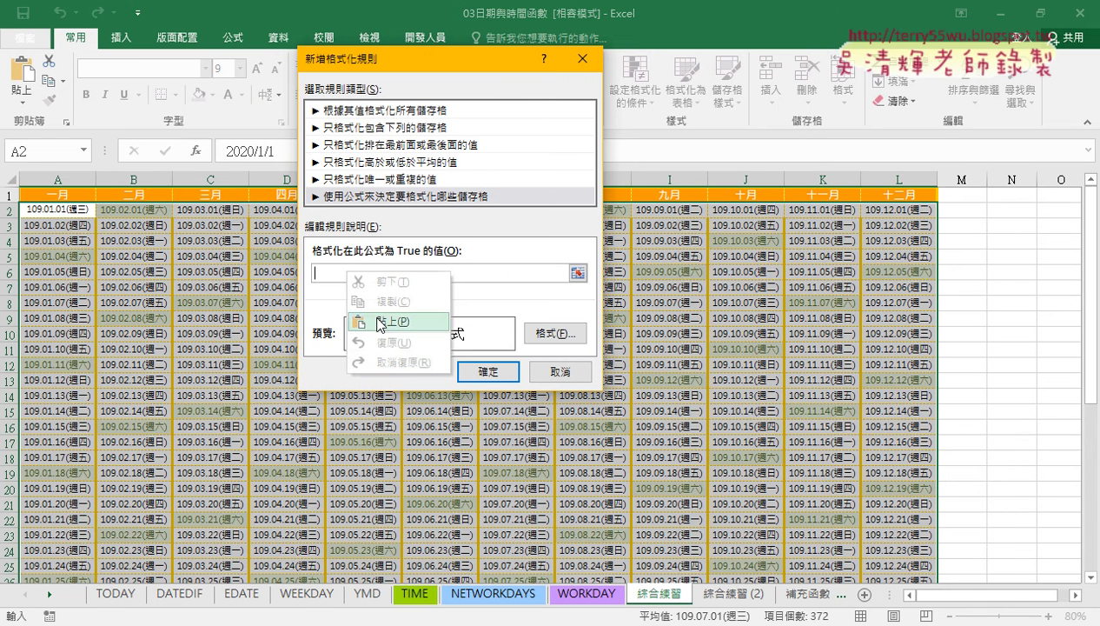
{"action": "left_click", "coordinate": [379, 321]}
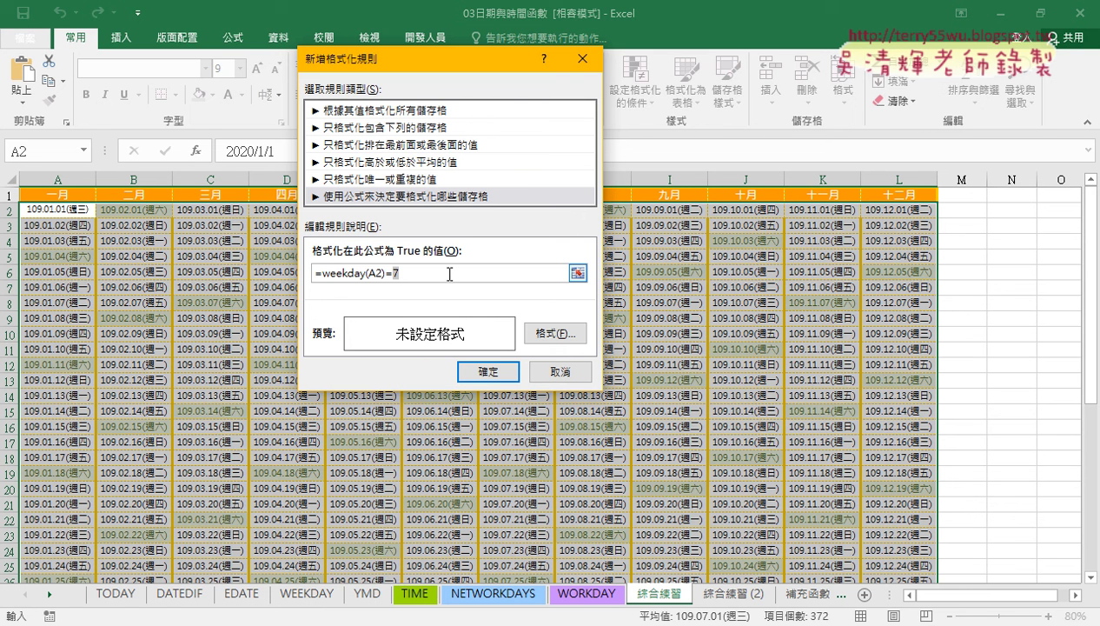
{"action": "key", "text": "BackSpace"}
{"action": "type", "text": "1"}
Step: Format the Sunday rule with red text on a yellow fill and apply it
{"action": "left_click", "coordinate": [548, 334]}
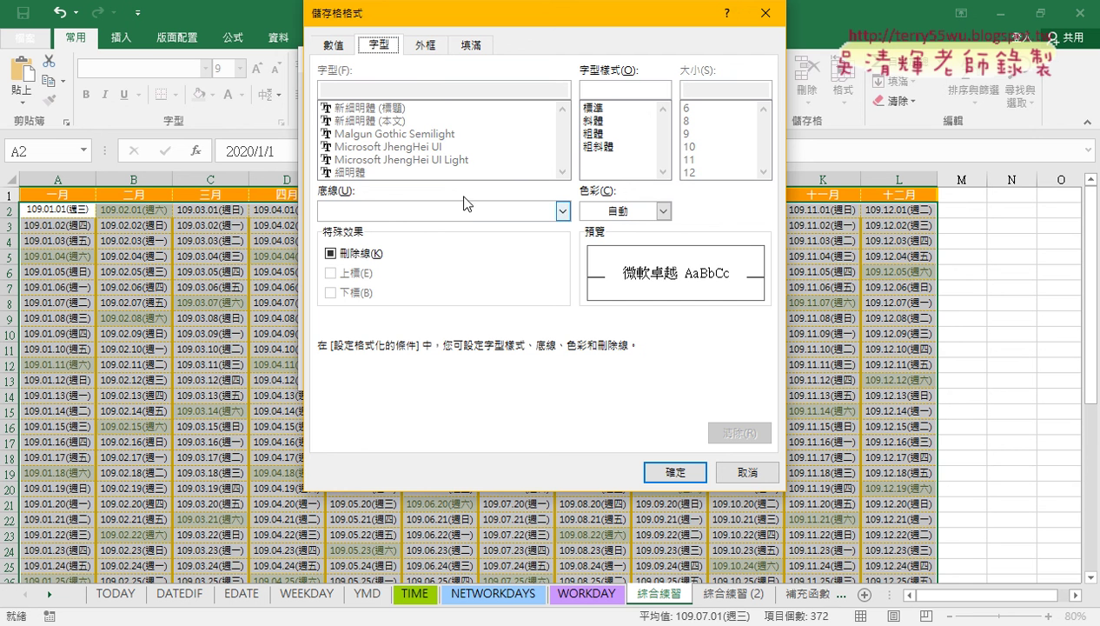
{"action": "left_click", "coordinate": [663, 211]}
{"action": "left_click", "coordinate": [602, 365]}
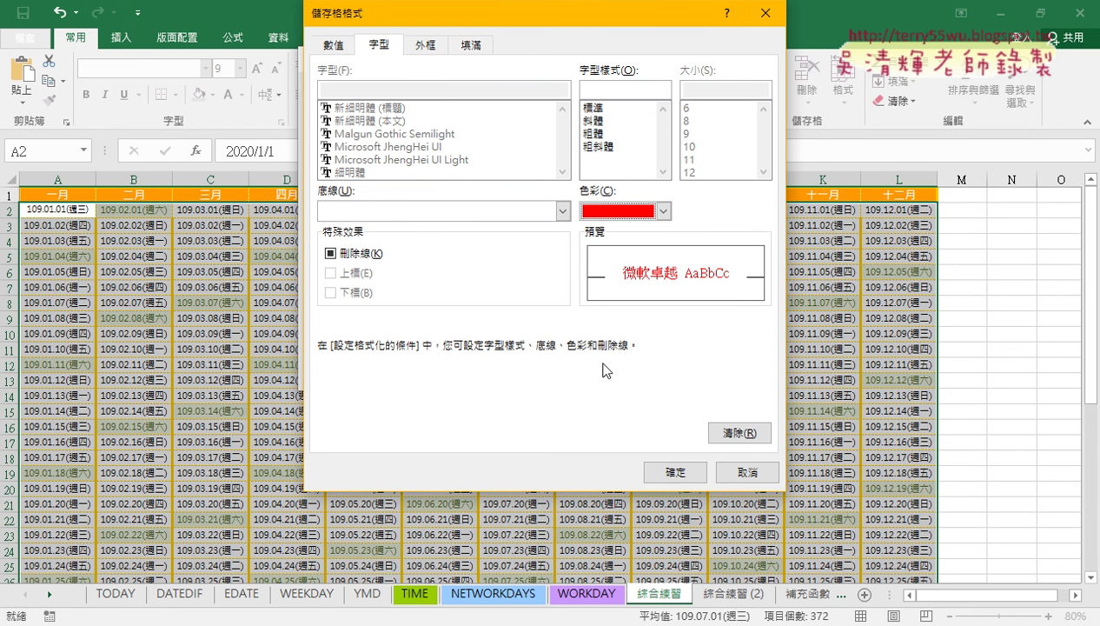
{"action": "left_click", "coordinate": [470, 49]}
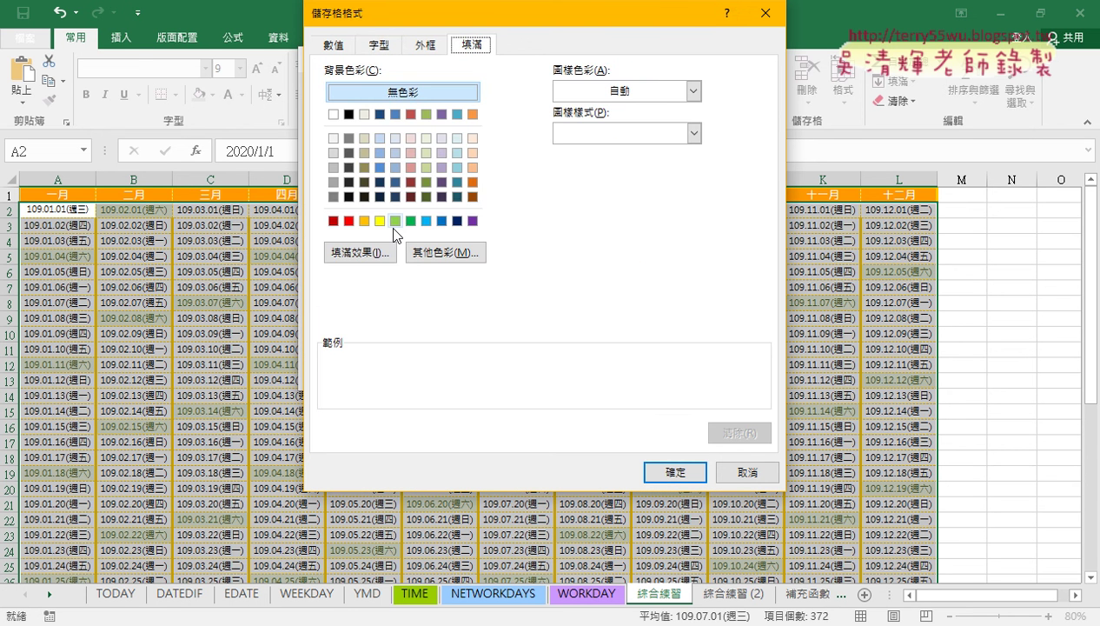
{"action": "left_click", "coordinate": [380, 222]}
{"action": "left_click", "coordinate": [379, 222]}
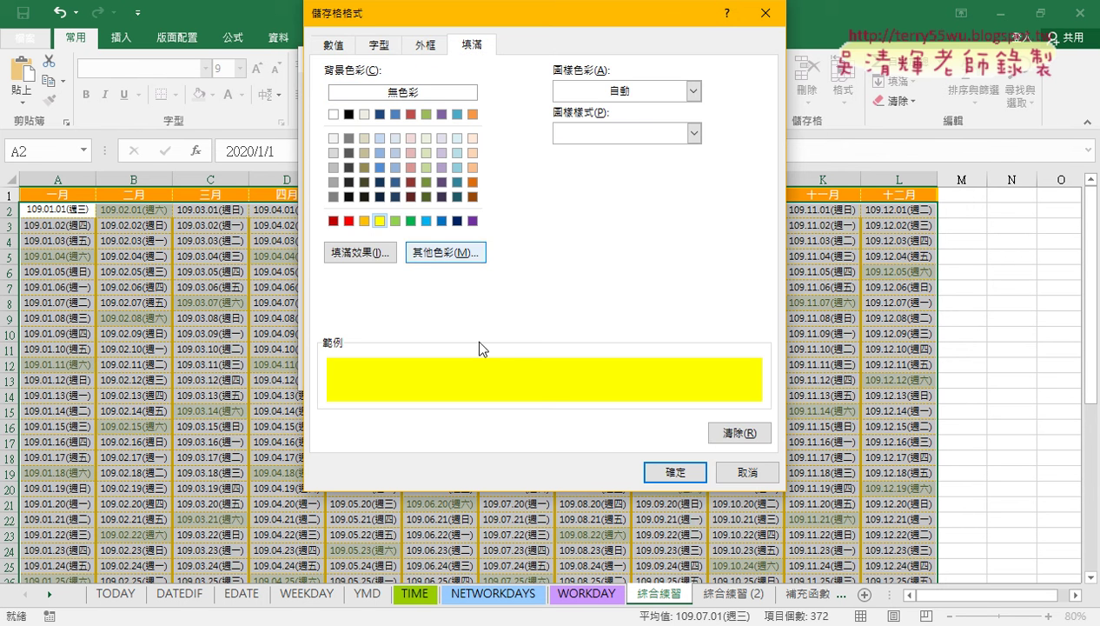
{"action": "left_click", "coordinate": [652, 472]}
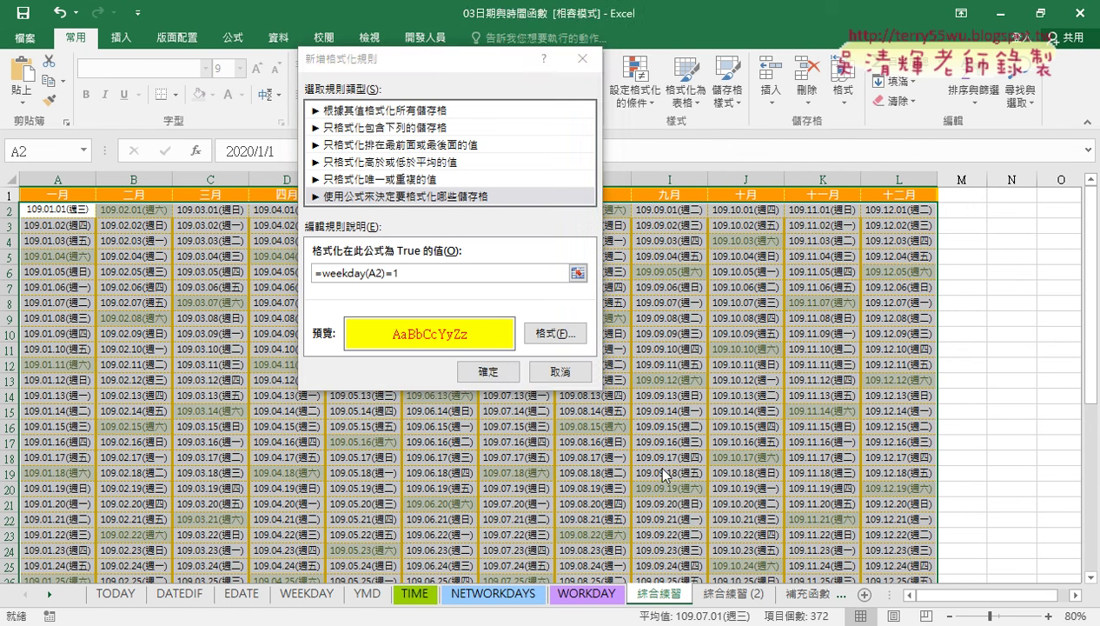
{"action": "left_click", "coordinate": [489, 372]}
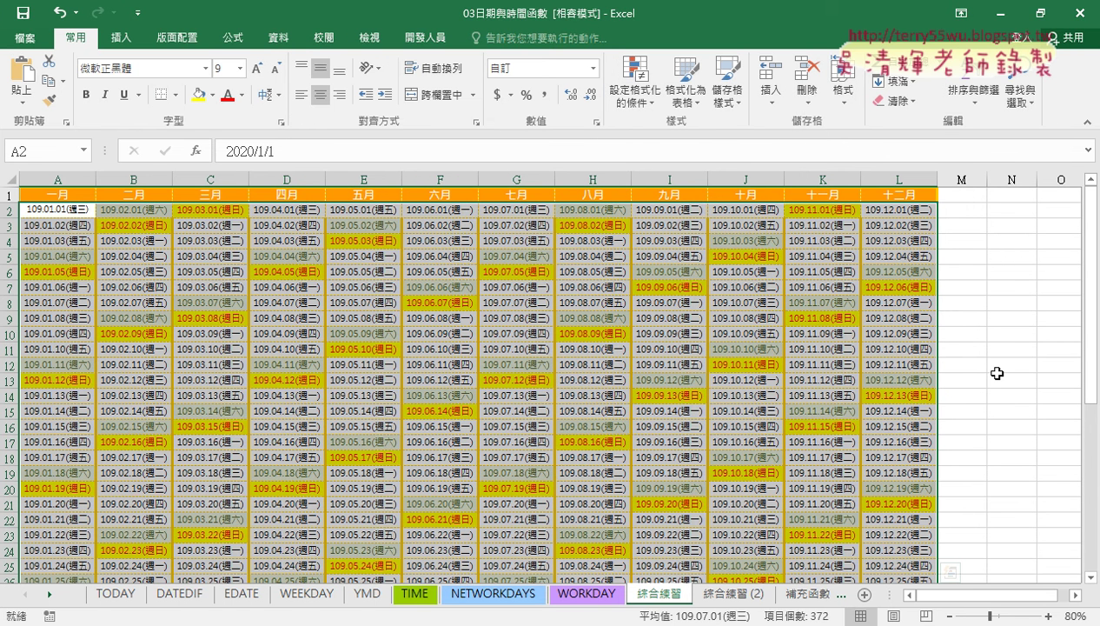
{"action": "left_click", "coordinate": [997, 373]}
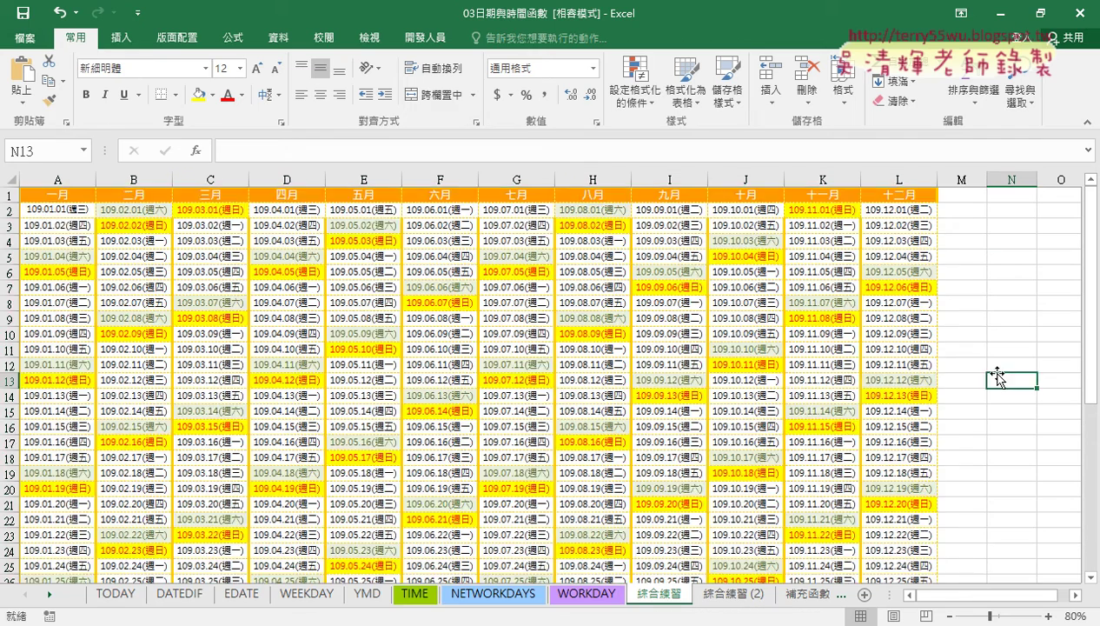
{"action": "scroll", "coordinate": [997, 377], "scroll_direction": "down", "scroll_amount": 3}
{"action": "scroll", "coordinate": [996, 377], "scroll_direction": "down", "scroll_amount": 2}
{"action": "scroll", "coordinate": [647, 323], "scroll_direction": "up", "scroll_amount": 4}
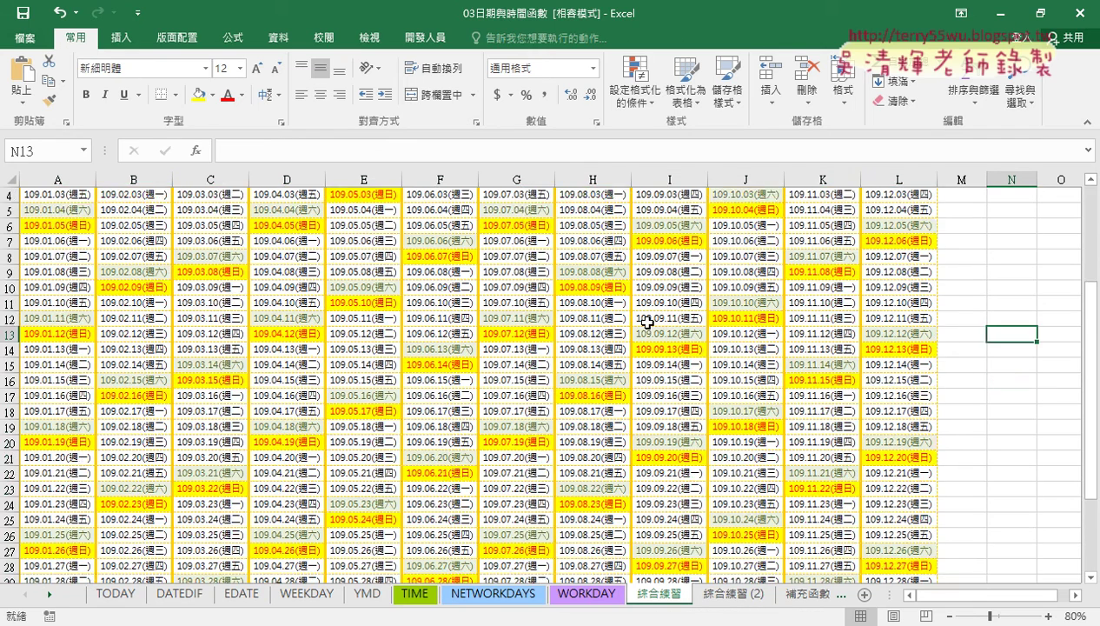
{"action": "scroll", "coordinate": [648, 323], "scroll_direction": "up", "scroll_amount": 1}
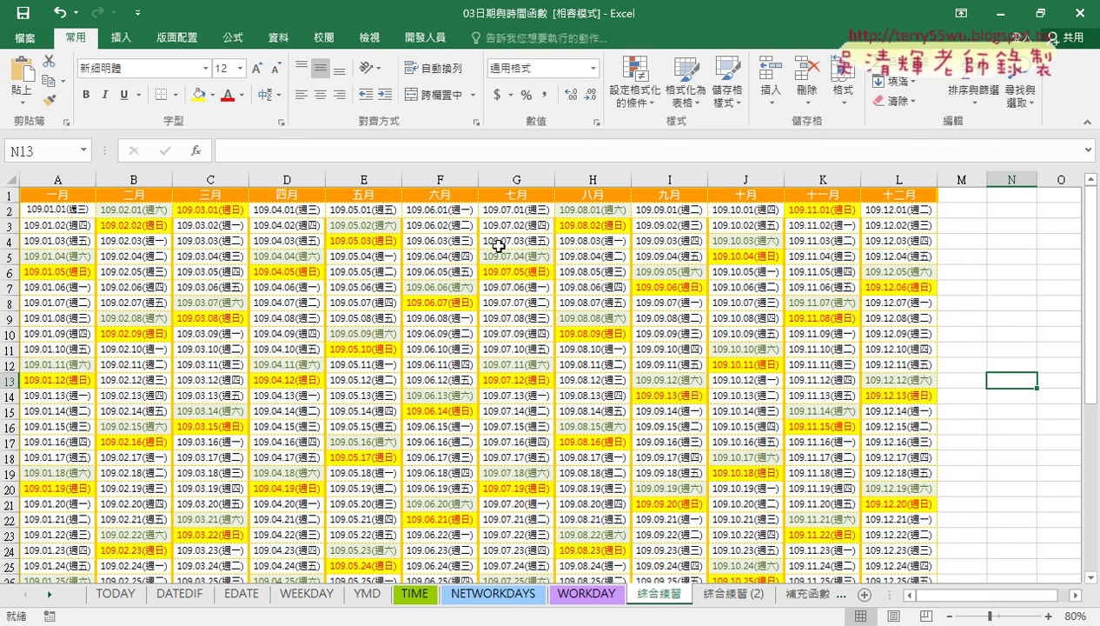
{"action": "left_click", "coordinate": [630, 103]}
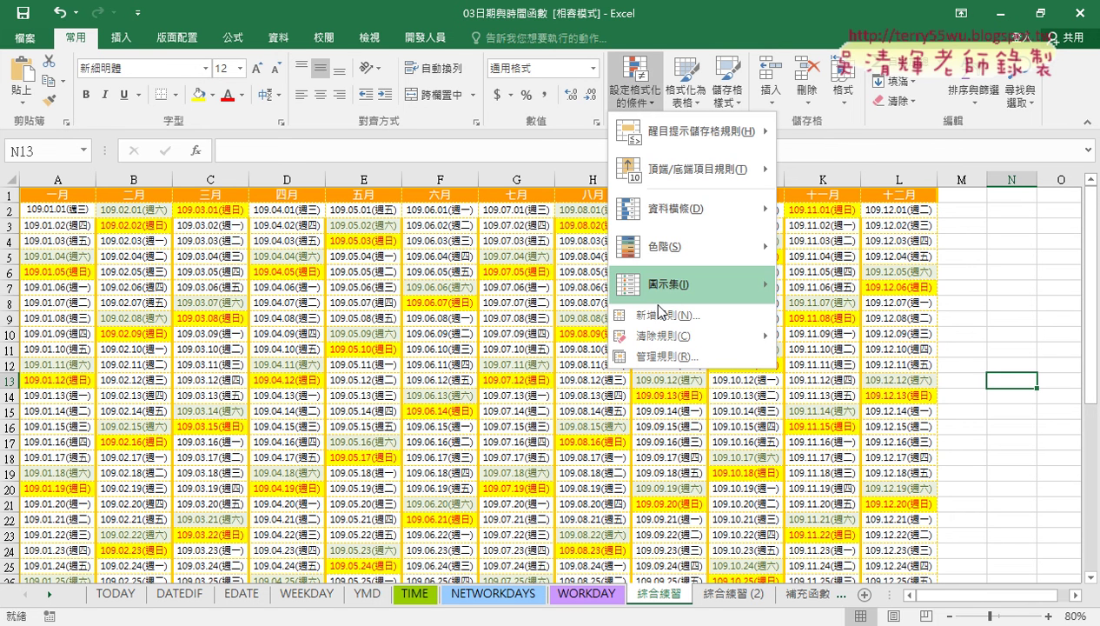
{"action": "mouse_move", "coordinate": [679, 342]}
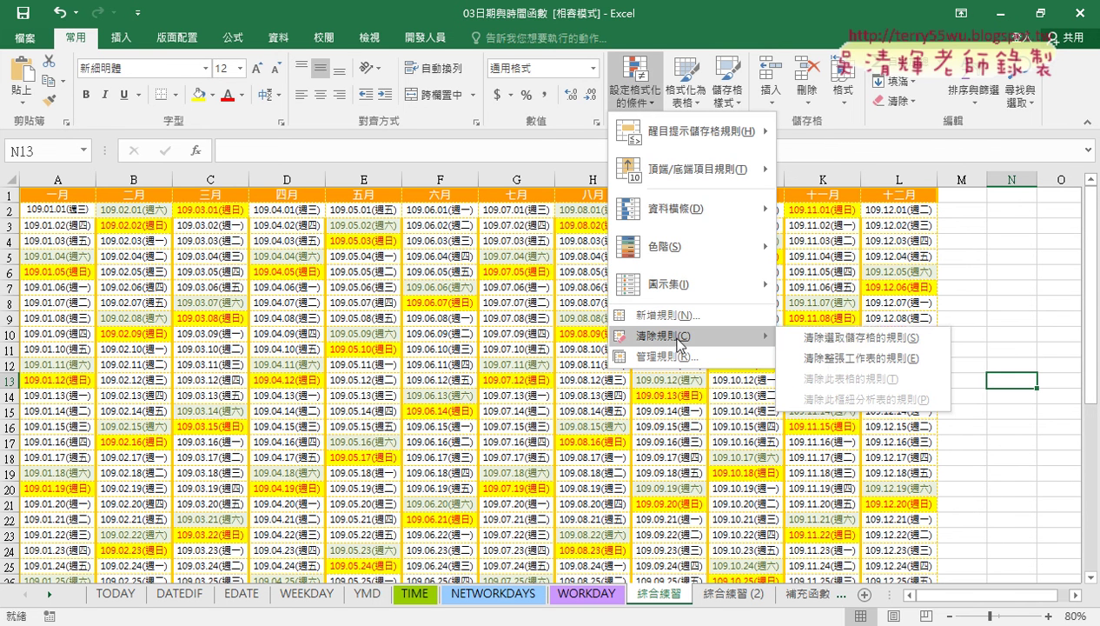
{"action": "left_click", "coordinate": [813, 338]}
{"action": "left_click", "coordinate": [135, 211]}
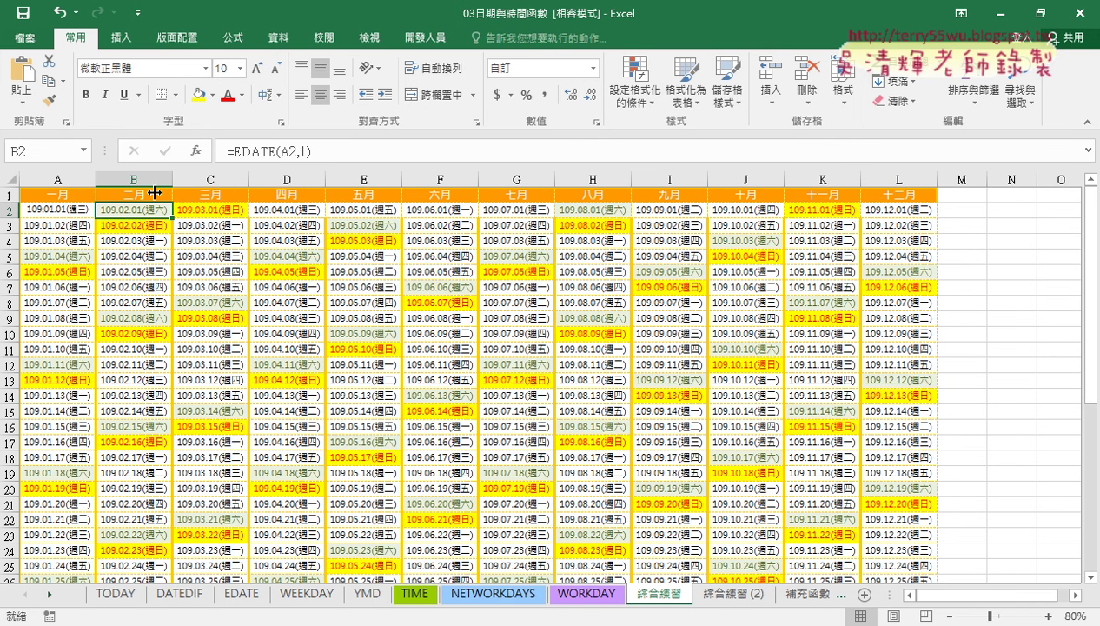
{"action": "left_click", "coordinate": [841, 95]}
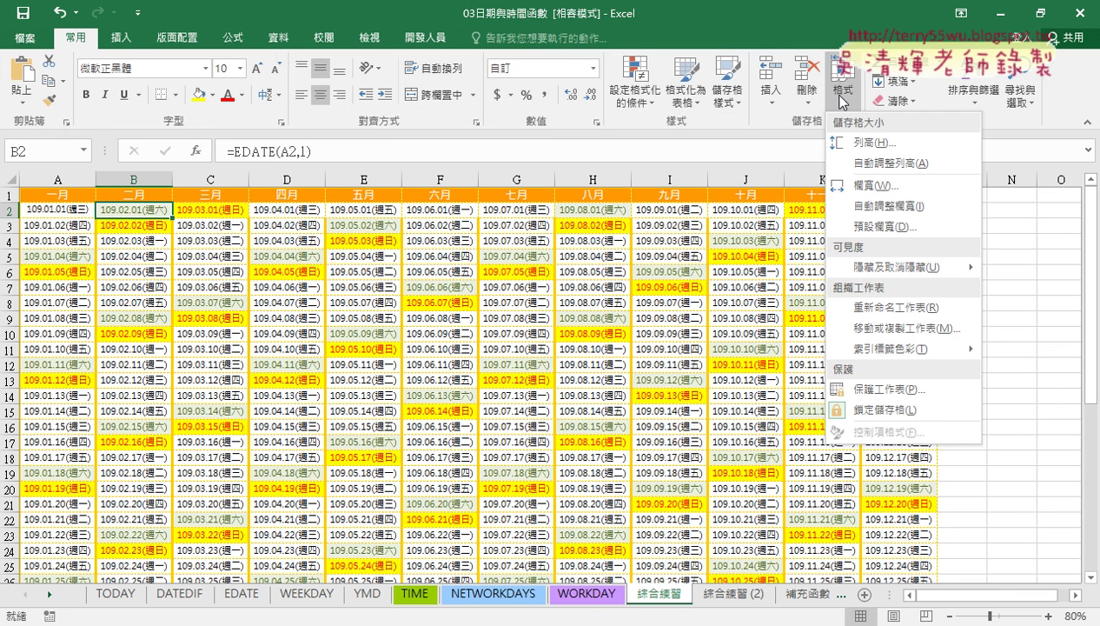
{"action": "left_click", "coordinate": [895, 102]}
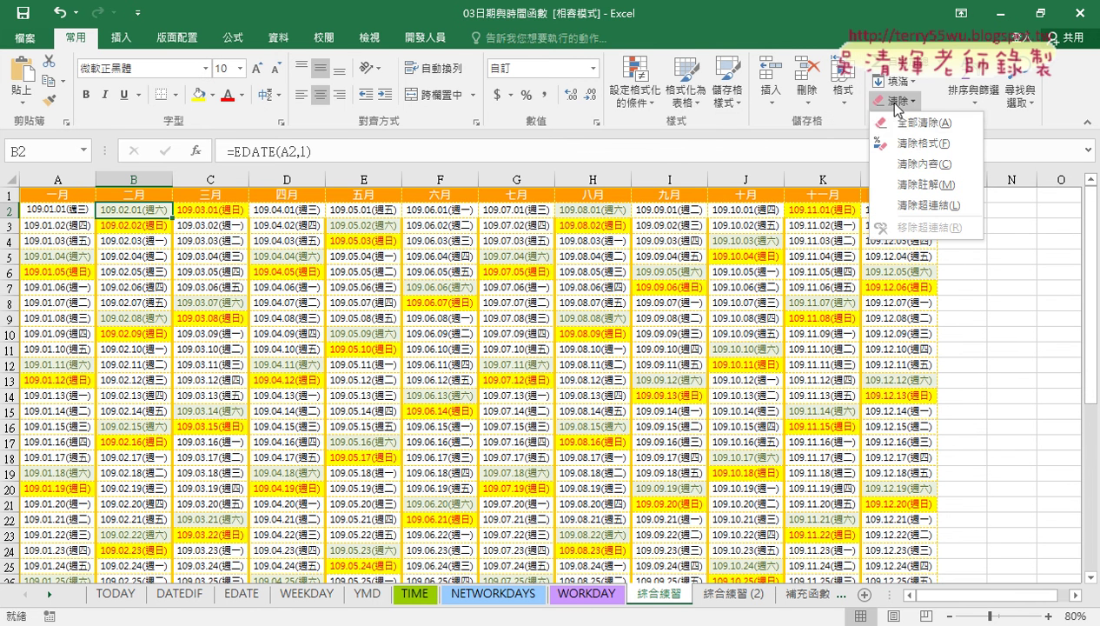
{"action": "left_click", "coordinate": [930, 152]}
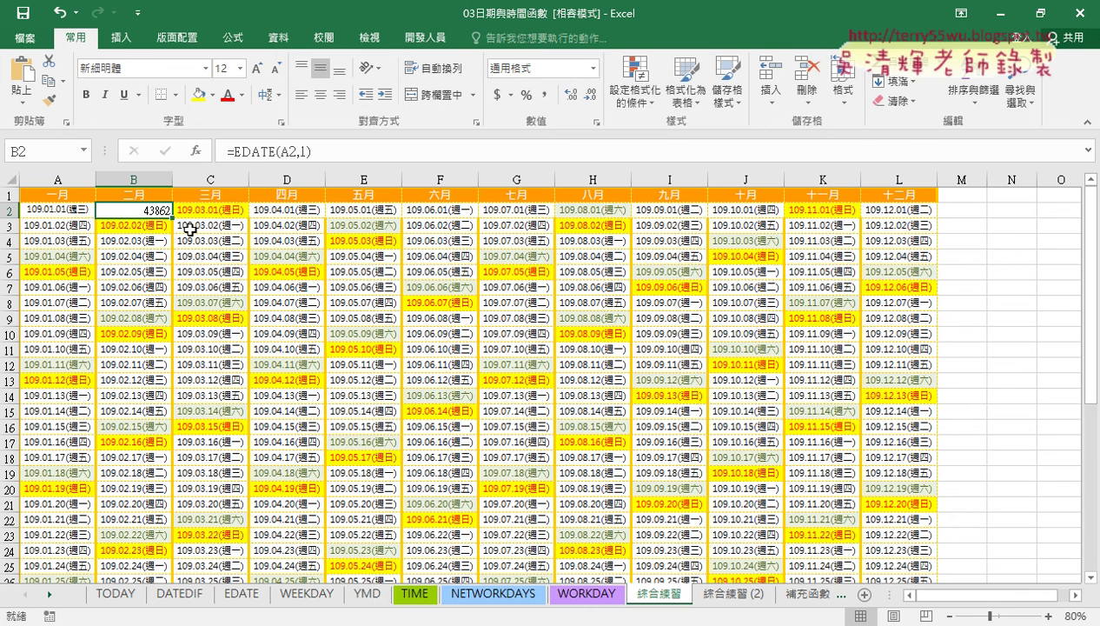
{"action": "key", "text": "ctrl+z"}
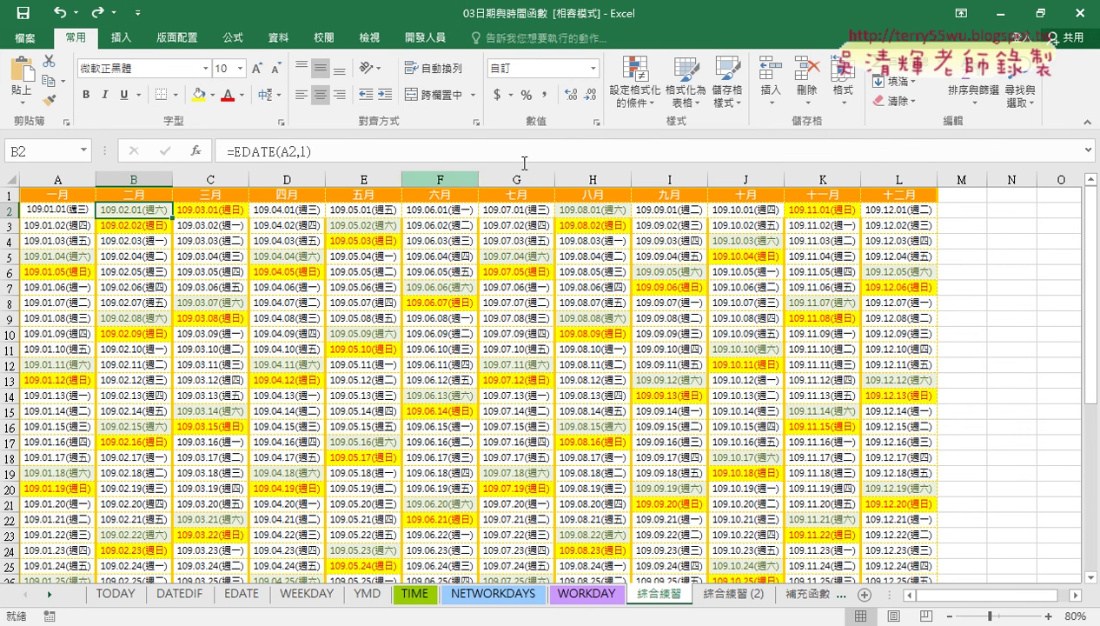
{"action": "left_click", "coordinate": [635, 87]}
{"action": "mouse_move", "coordinate": [653, 339]}
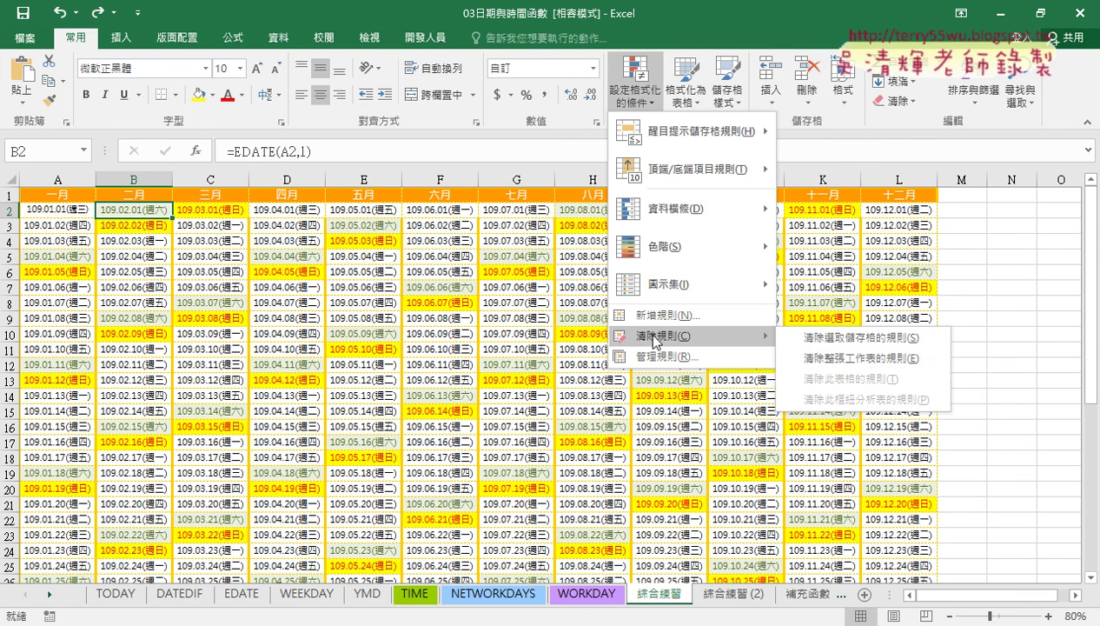
{"action": "left_click", "coordinate": [859, 359]}
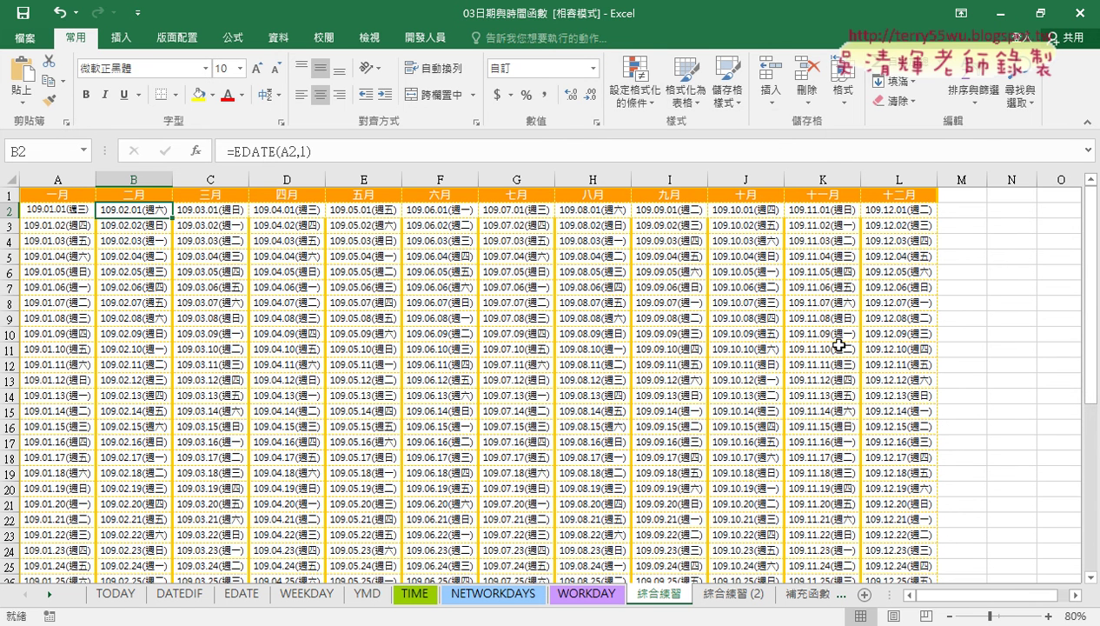
{"action": "key", "text": "ctrl+z"}
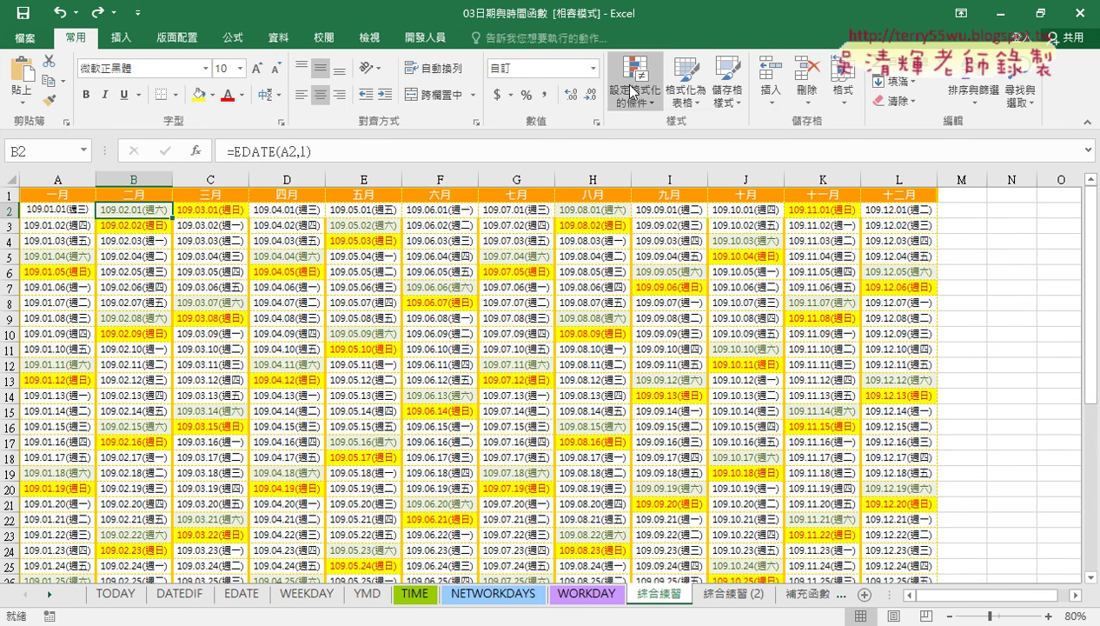
{"action": "left_click", "coordinate": [635, 91]}
{"action": "left_click", "coordinate": [677, 317]}
{"action": "left_click", "coordinate": [683, 35]}
{"action": "left_click", "coordinate": [634, 87]}
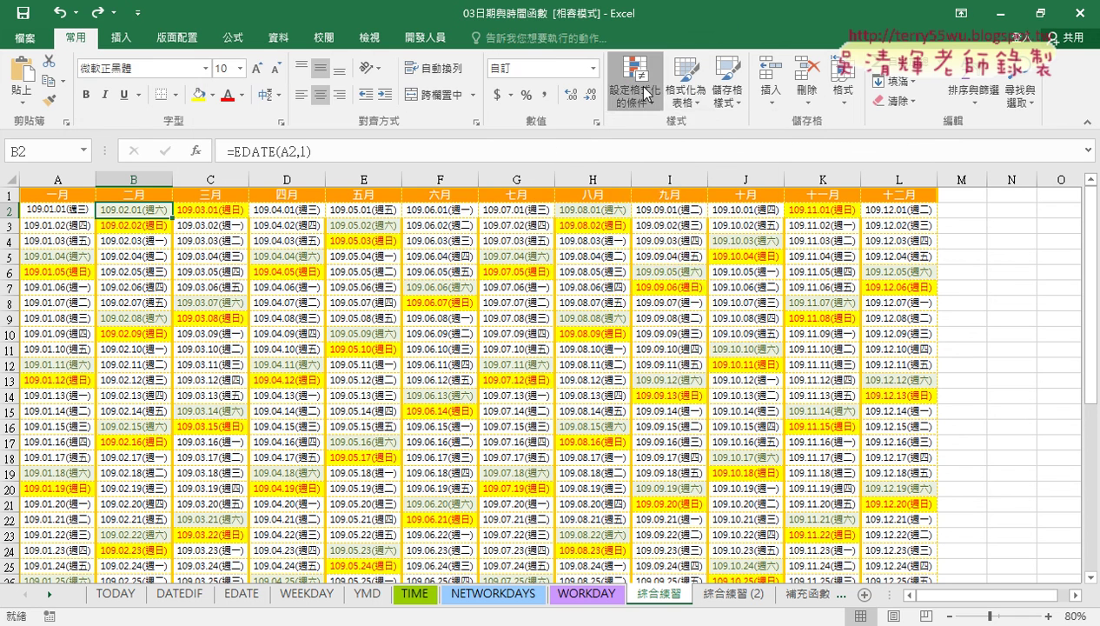
{"action": "left_click", "coordinate": [662, 358]}
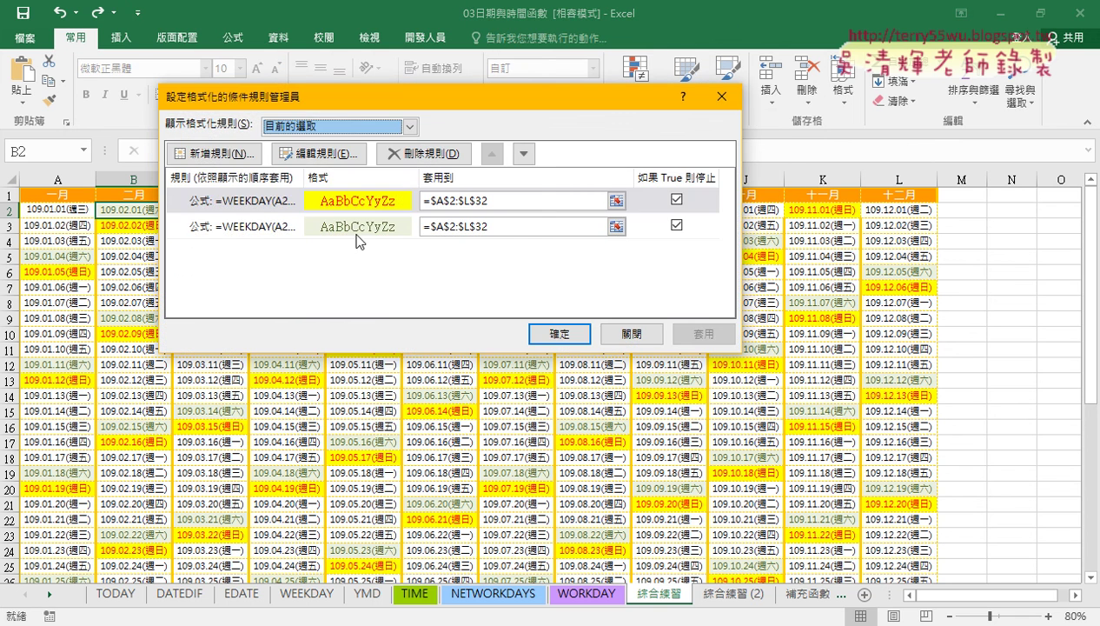
{"action": "double_click", "coordinate": [259, 201]}
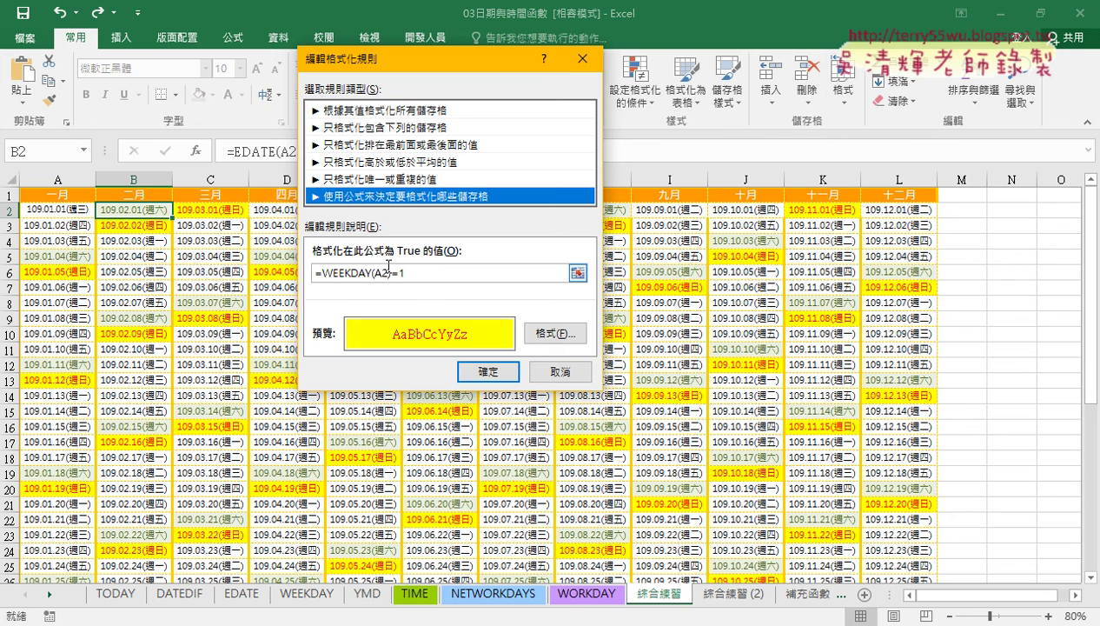
{"action": "left_click", "coordinate": [556, 371]}
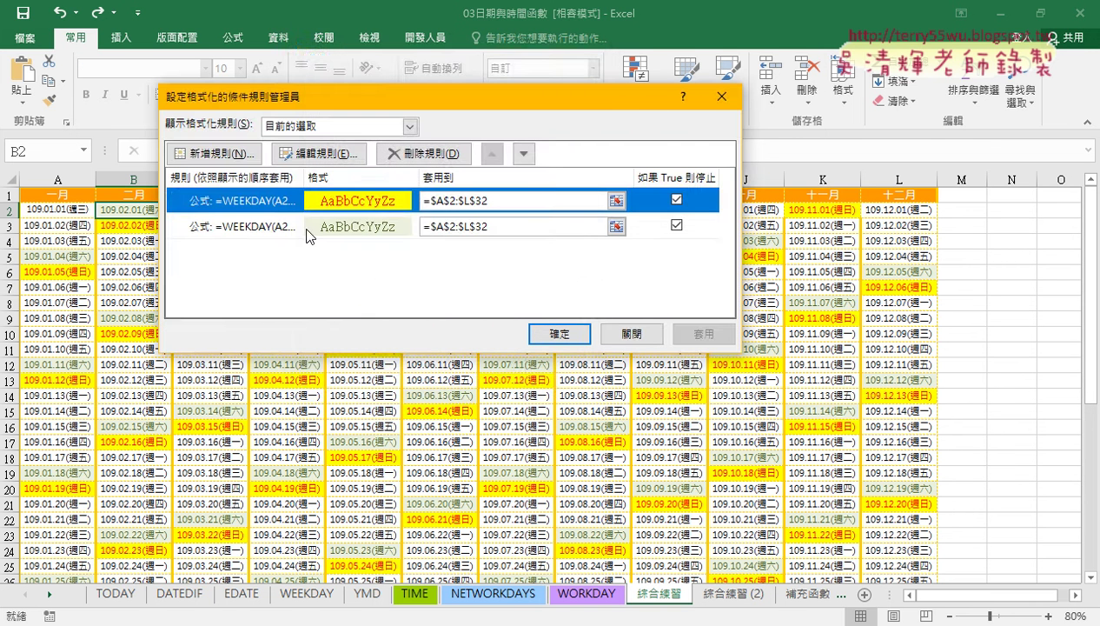
{"action": "double_click", "coordinate": [260, 226]}
{"action": "left_click_drag", "start_coordinate": [421, 275], "coordinate": [313, 274]}
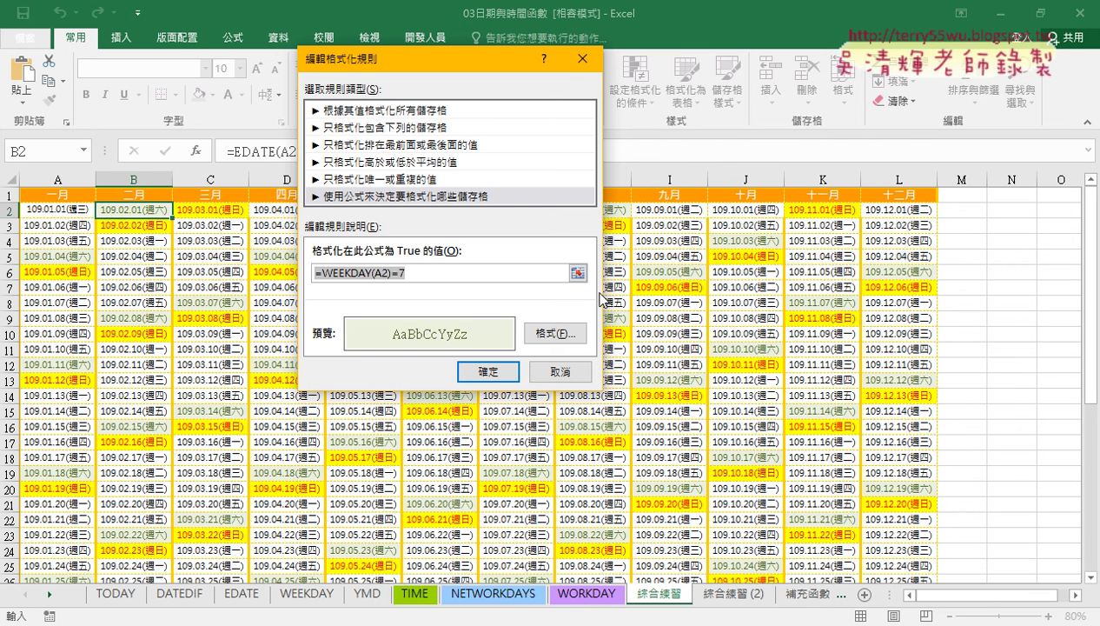
{"action": "left_click", "coordinate": [553, 372]}
{"action": "left_click", "coordinate": [623, 334]}
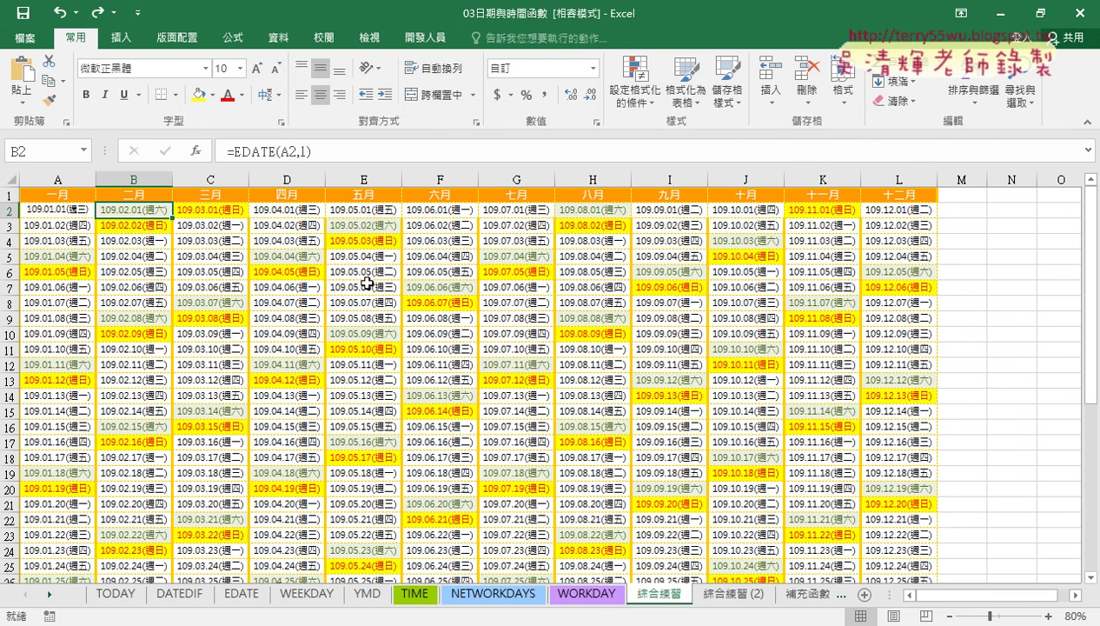